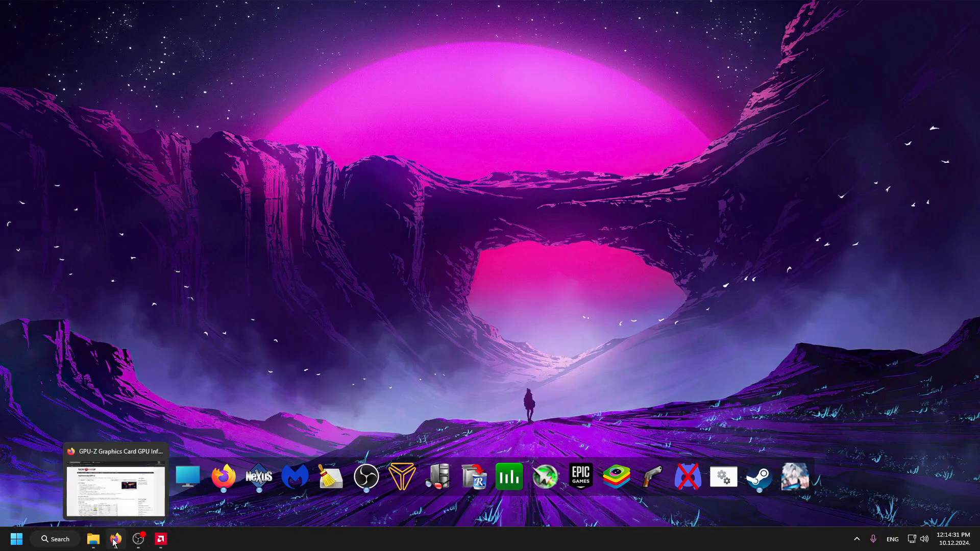
- Switch to Firefox and look through the TechPowerUp GPU-Z page, from its title down to the screenshots
left_click(115, 540)
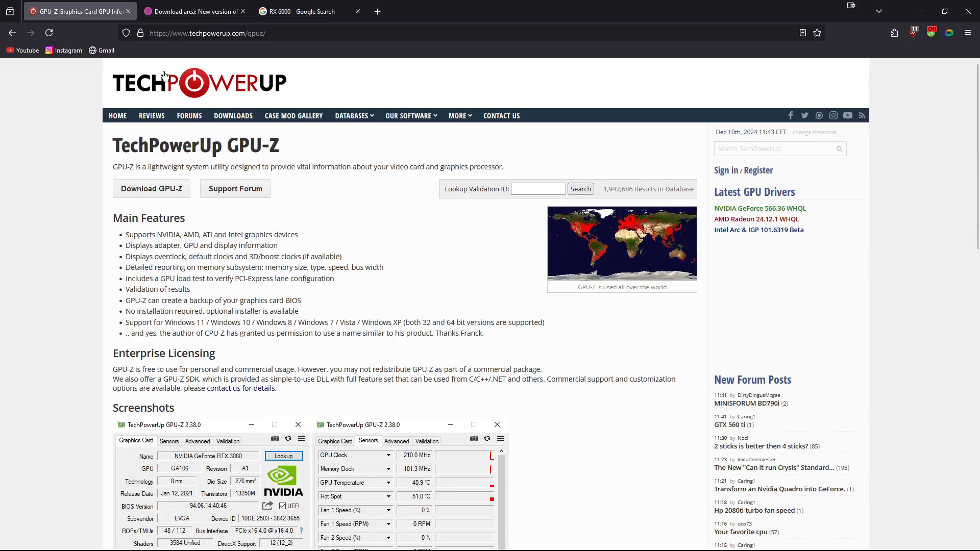
left_click_drag(297, 156, 42, 147)
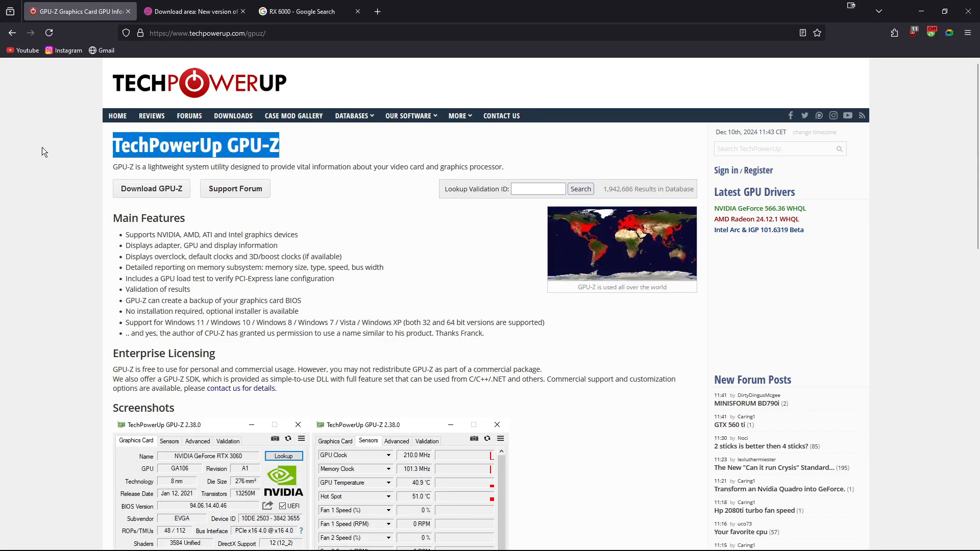
left_click(429, 194)
scroll(429, 194, "down", 3)
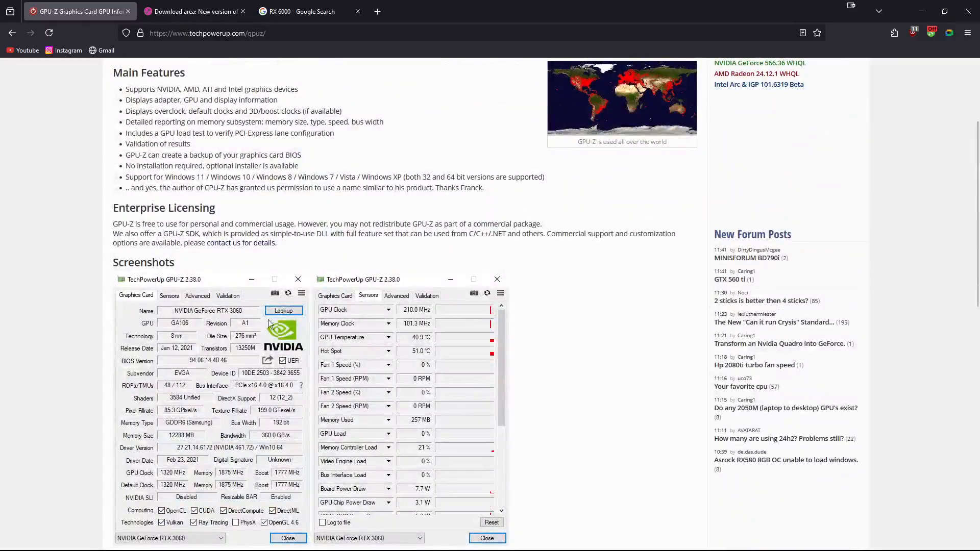
middle_click(475, 220)
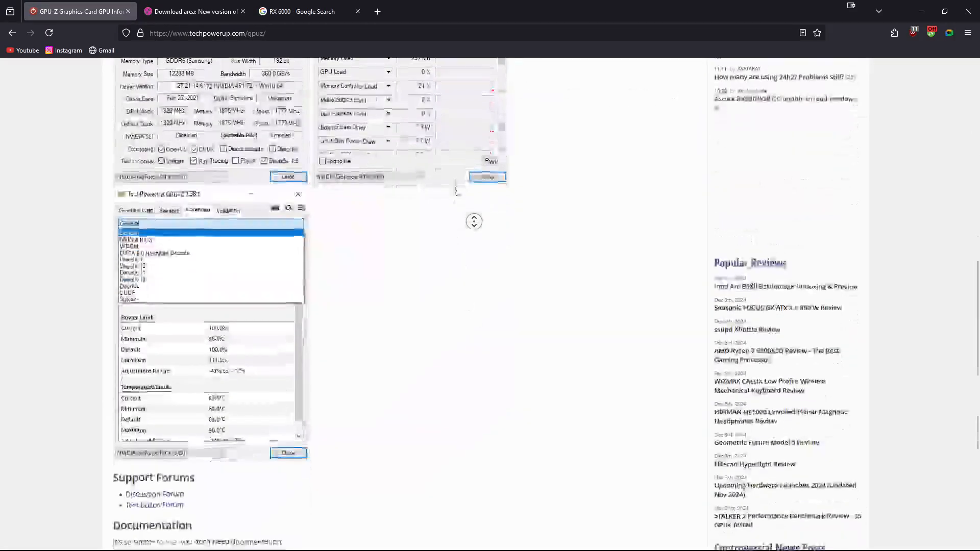
middle_click(394, 254)
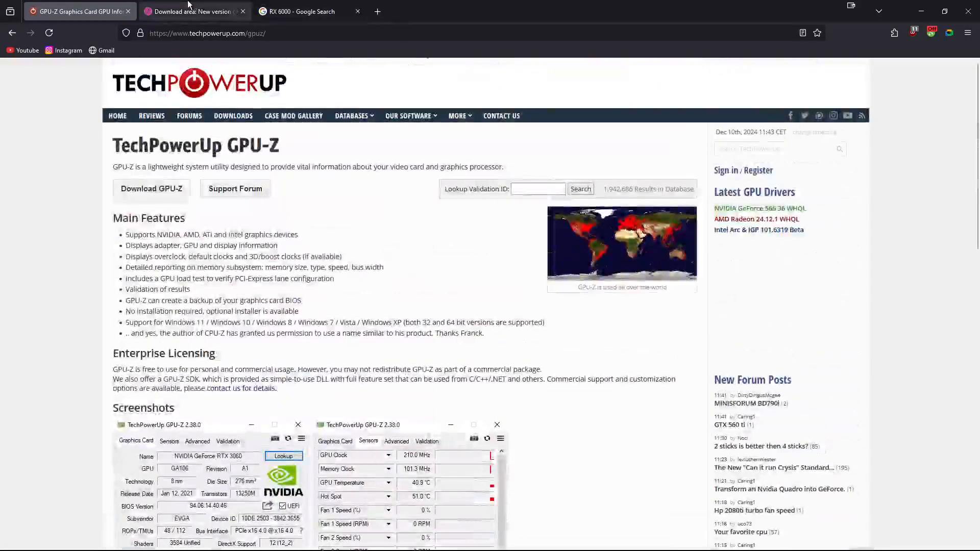
- Look up the MorePowerTool download entry on the igor'sLAB page and minimize the browser
key("ctrl+Tab")
middle_click(463, 212)
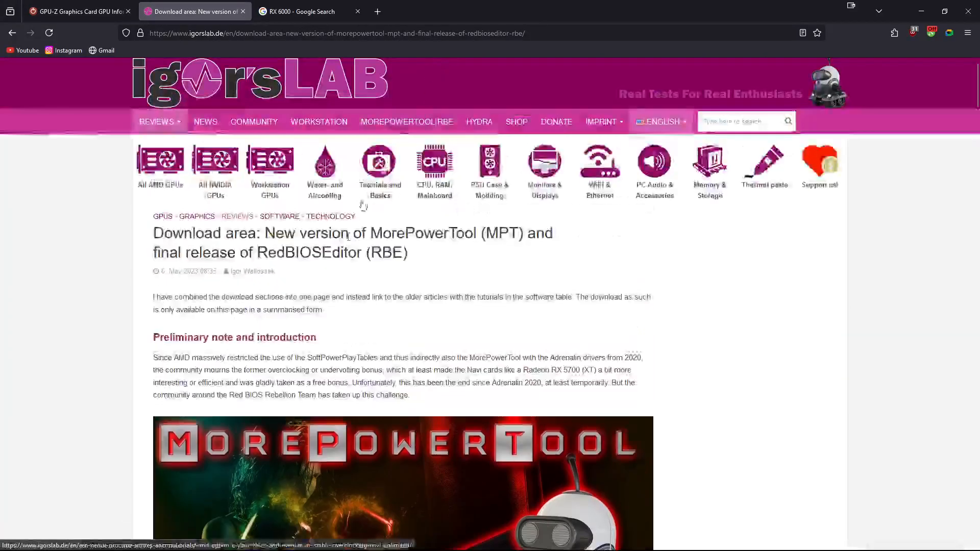
middle_click(527, 292)
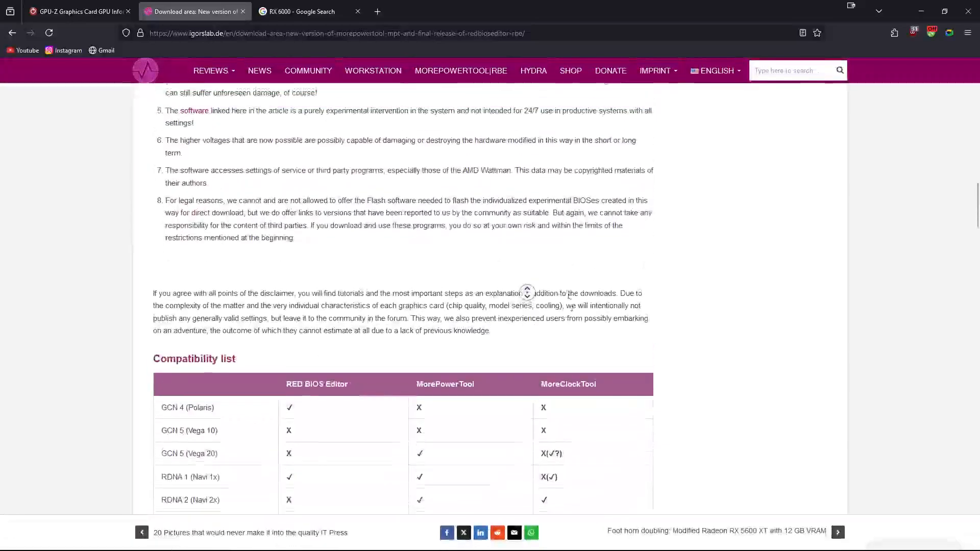
middle_click(492, 318)
scroll(409, 219, "up", 4)
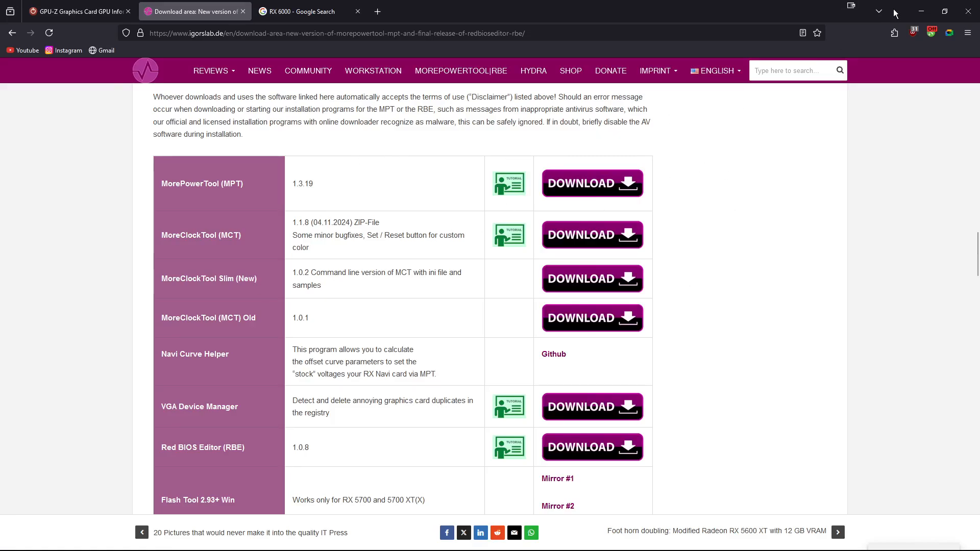
left_click(923, 6)
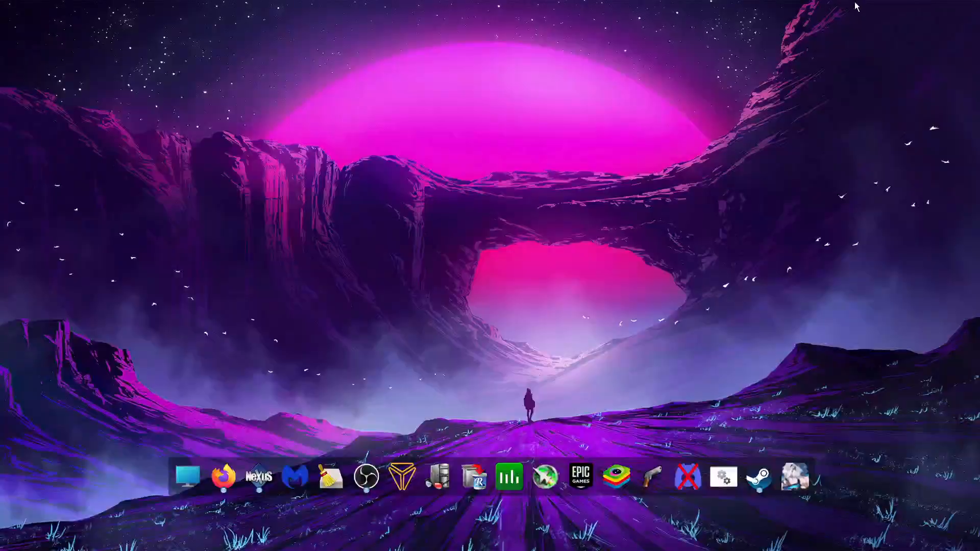
- Launch TechPowerUp GPU-Z
left_click(17, 539)
type("gpu")
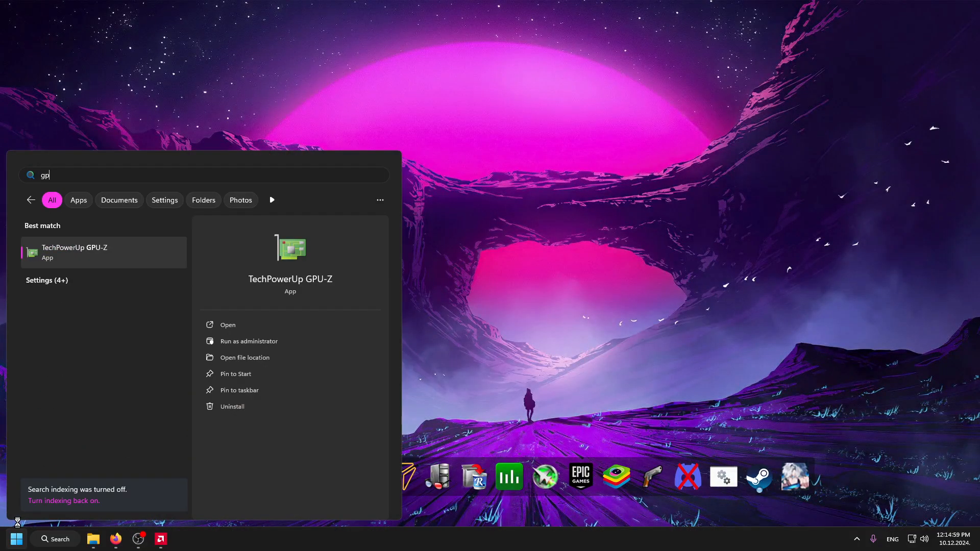
key("Return")
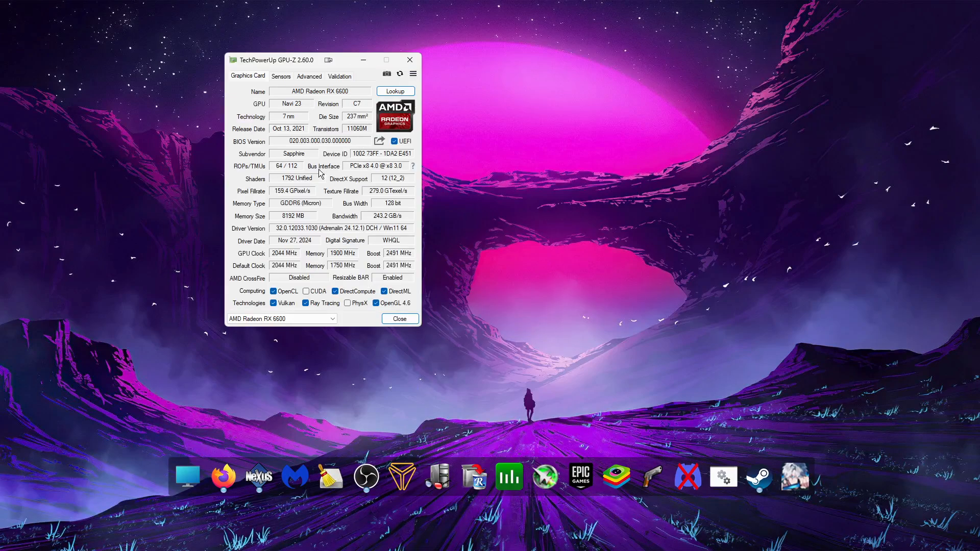
- Try to save the graphics card BIOS to the Desktop as Navi 23.rom, and close GPU-Z
left_click(378, 142)
left_click(385, 149)
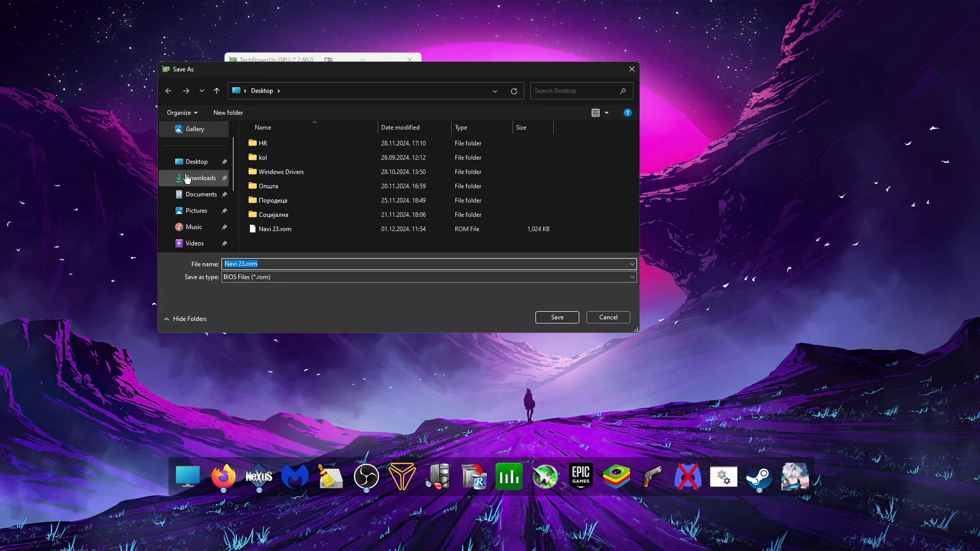
left_click_drag(522, 68, 540, 270)
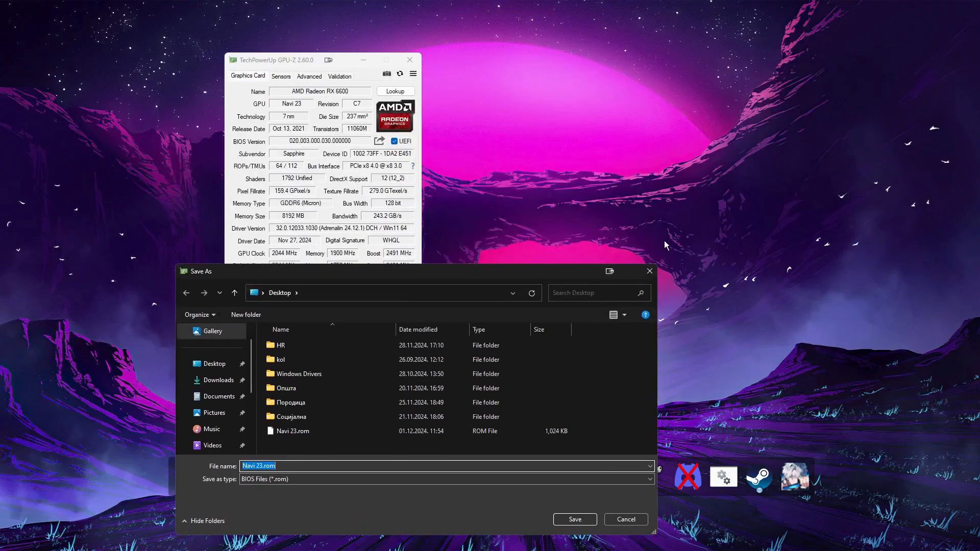
left_click(653, 273)
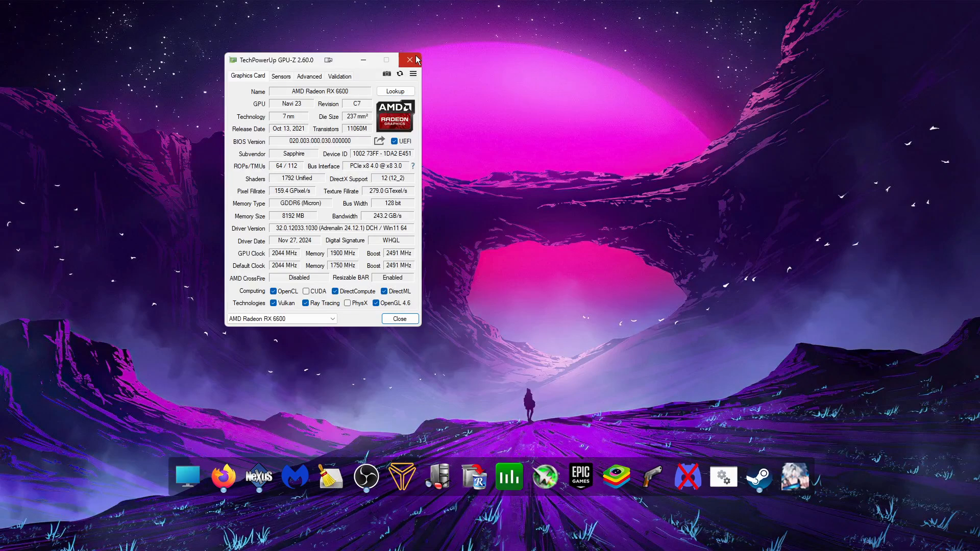
left_click(409, 57)
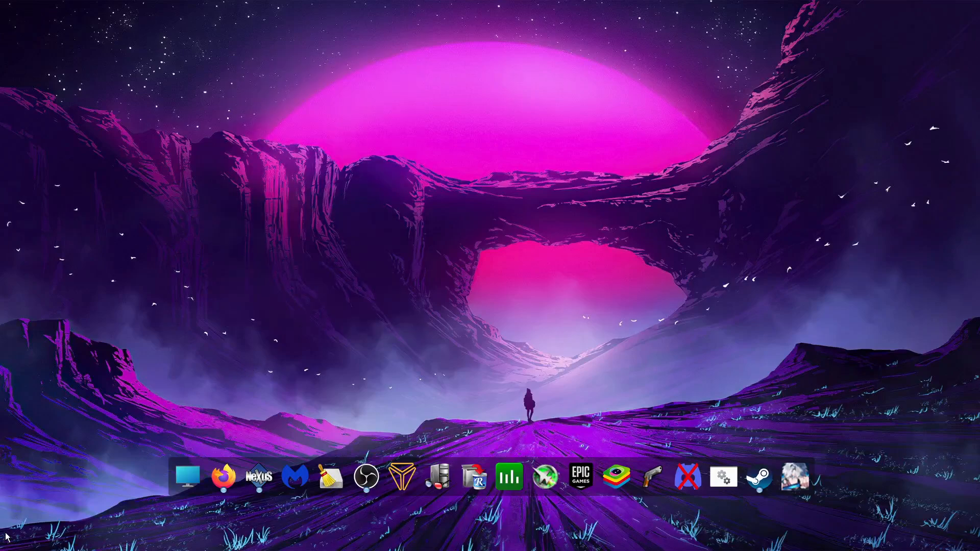
- Launch MorePowerTool and select the AMD Radeon RX 6600 as the graphics card
left_click(16, 539)
type("more")
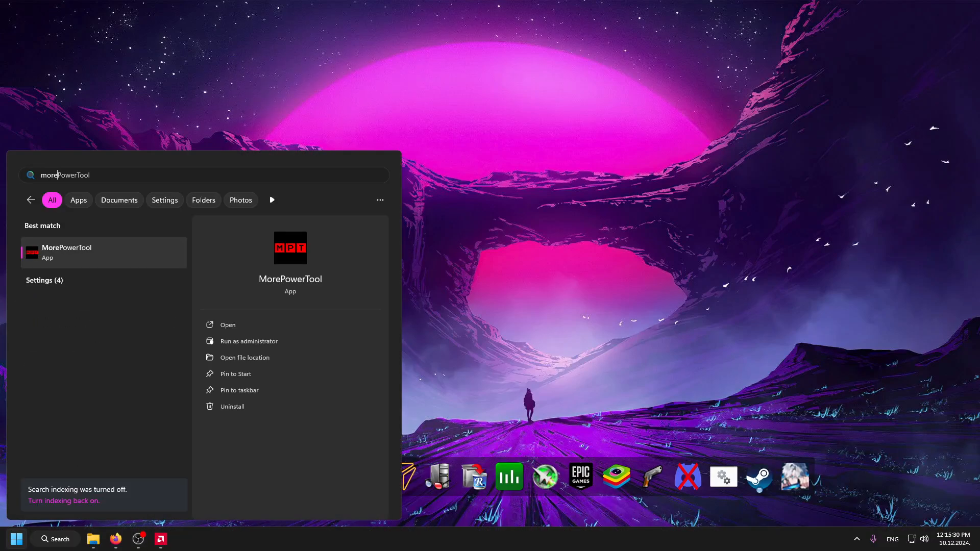
key("Return")
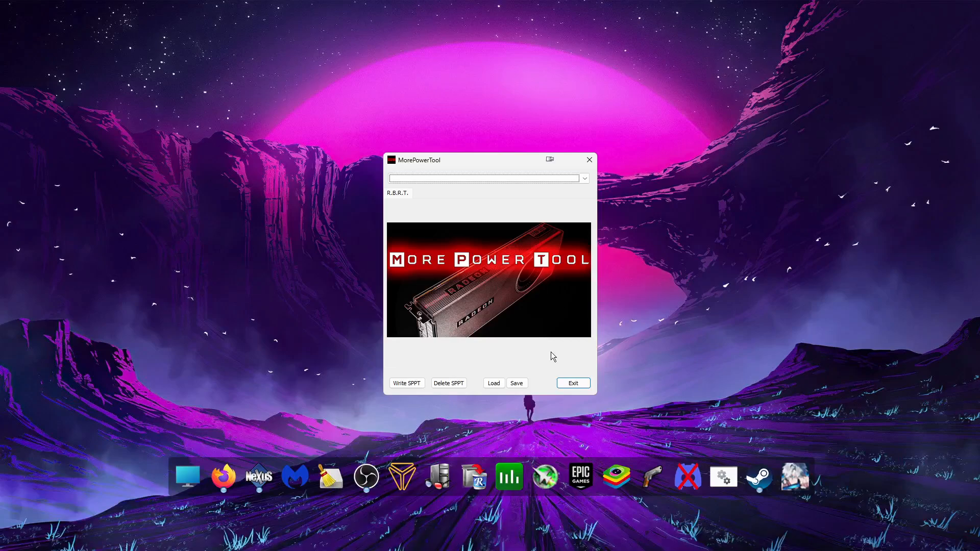
left_click(453, 179)
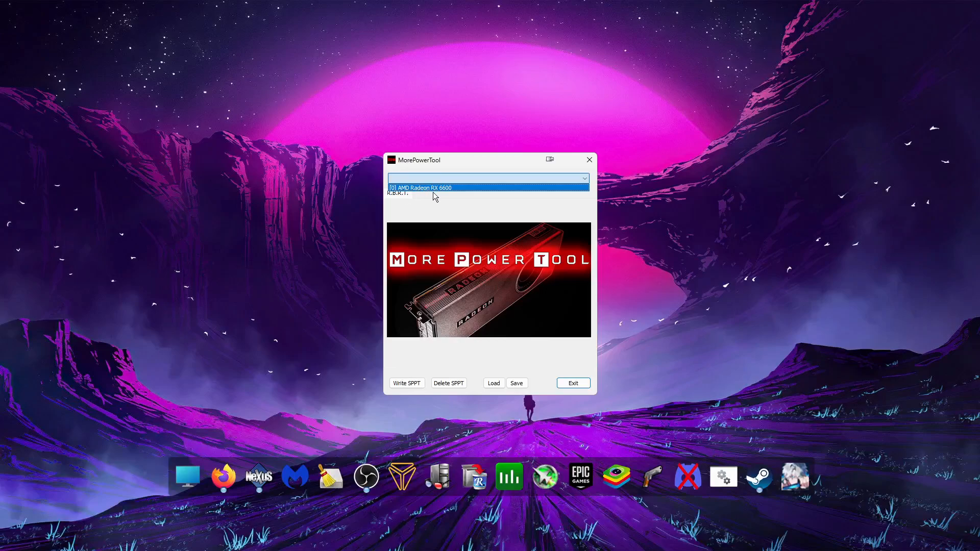
left_click(441, 188)
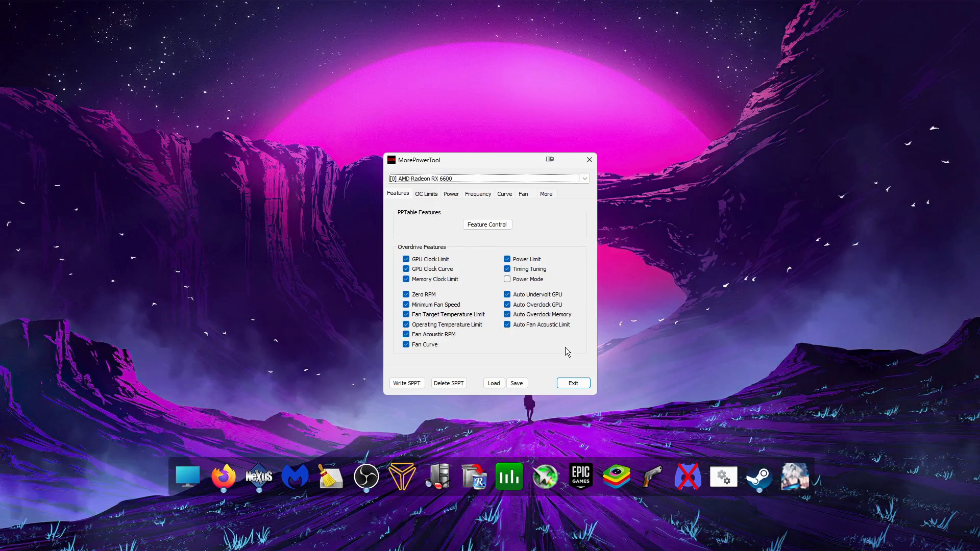
- Try to load the Navi 23.rom BIOS file from the Desktop
left_click(494, 383)
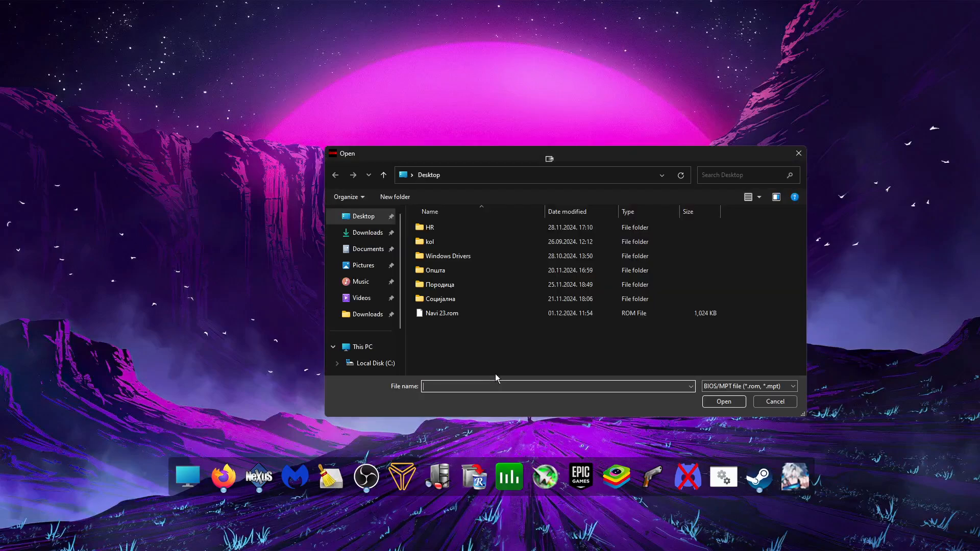
left_click(449, 313)
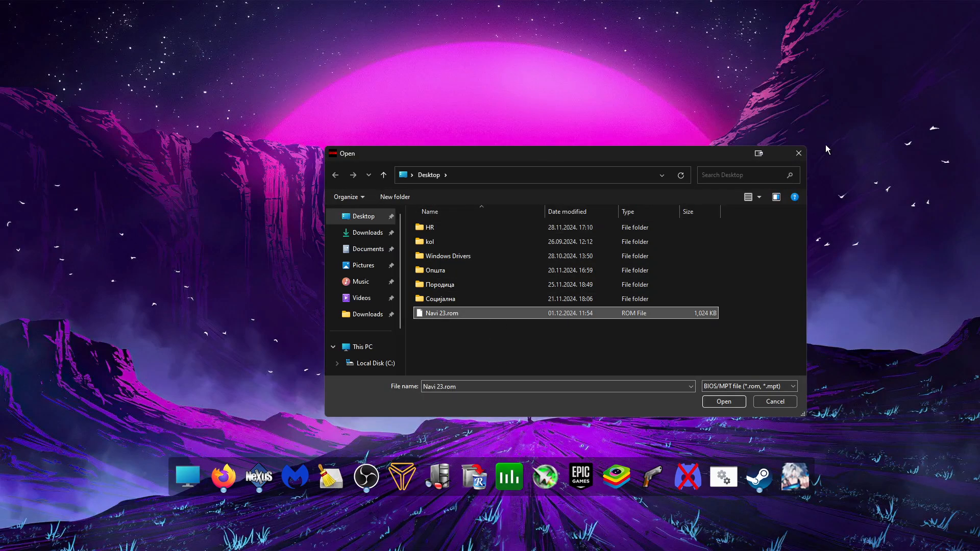
left_click(797, 154)
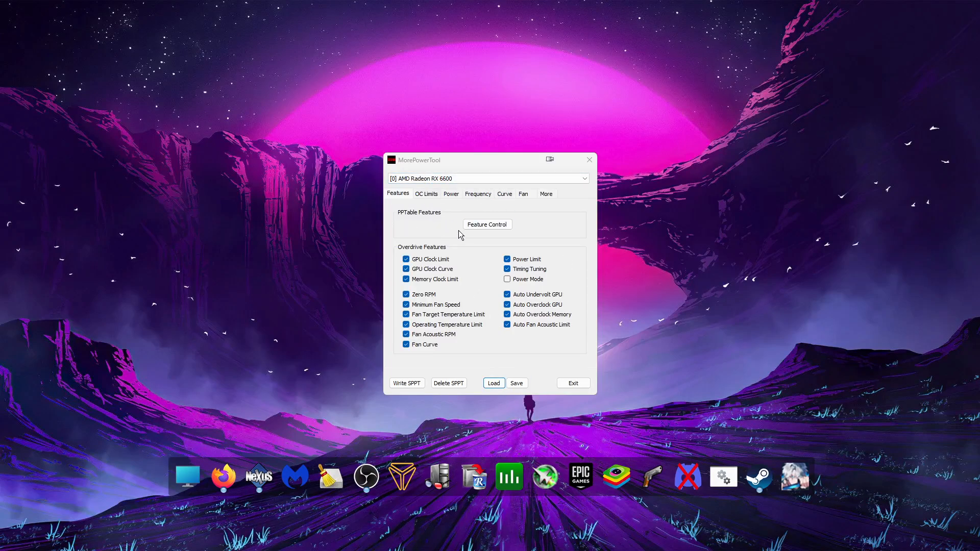
- Examine the GPU power limit value in MorePowerTool's power settings
left_click(452, 194)
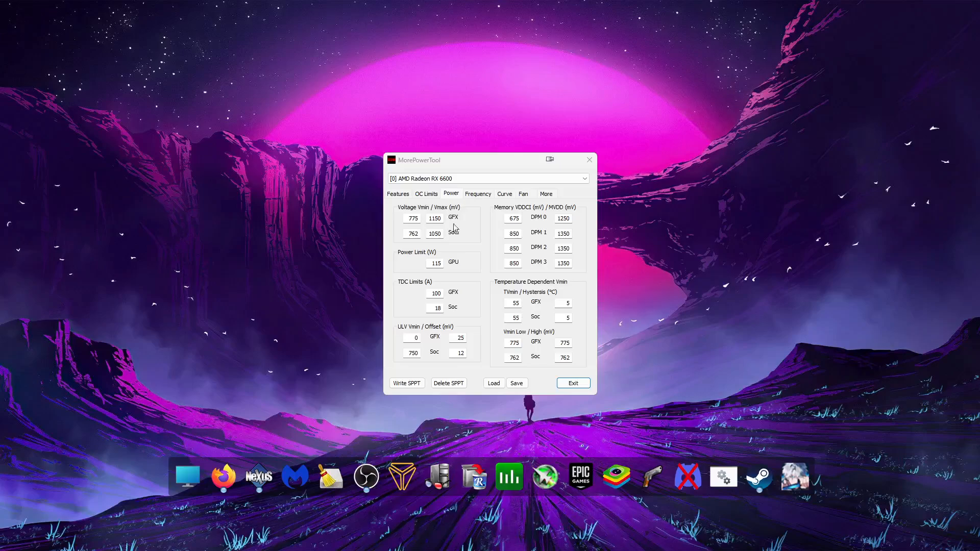
double_click(435, 263)
left_click(429, 263)
double_click(437, 263)
right_click(770, 290)
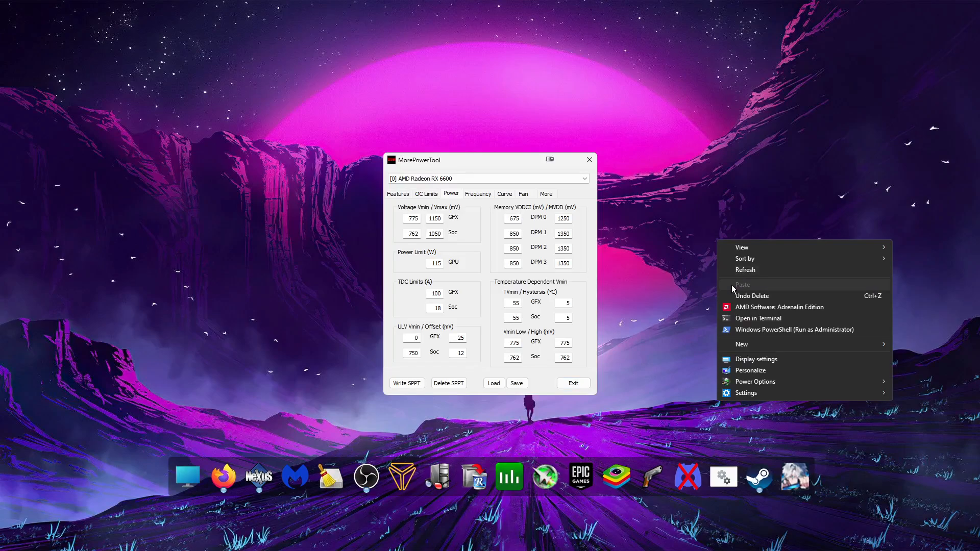
left_click(745, 168)
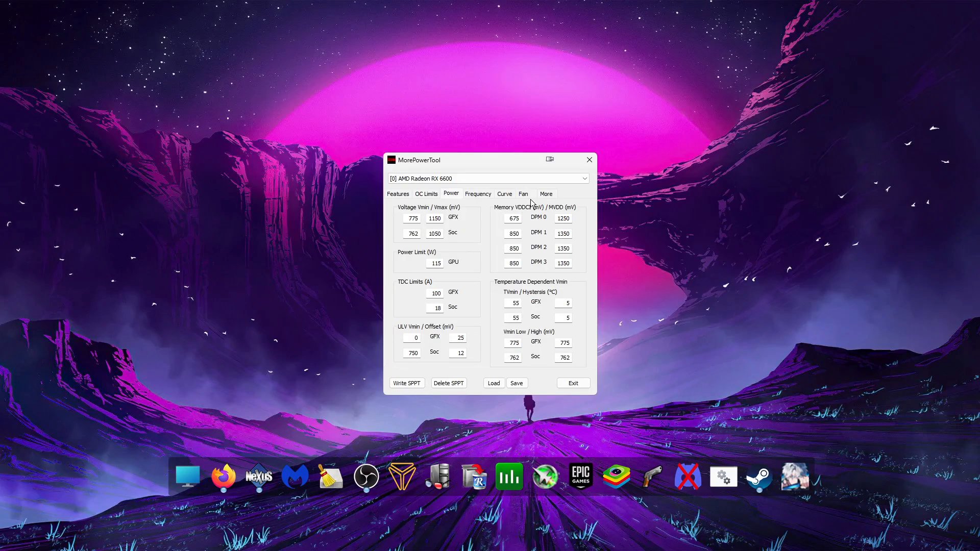
left_click_drag(428, 264, 509, 277)
left_click_drag(443, 160, 448, 145)
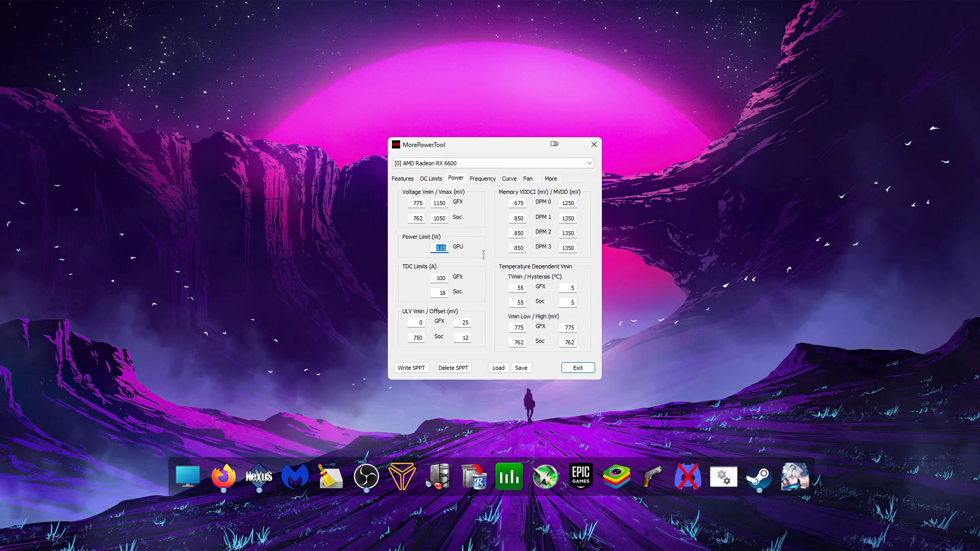
- Try a GPU power limit of 130 W and restore it to 115 W
left_click(432, 250)
left_click_drag(432, 251, 496, 250)
type("130")
key("BackSpace")
key("BackSpace")
type("1")
left_click_drag(489, 145, 464, 161)
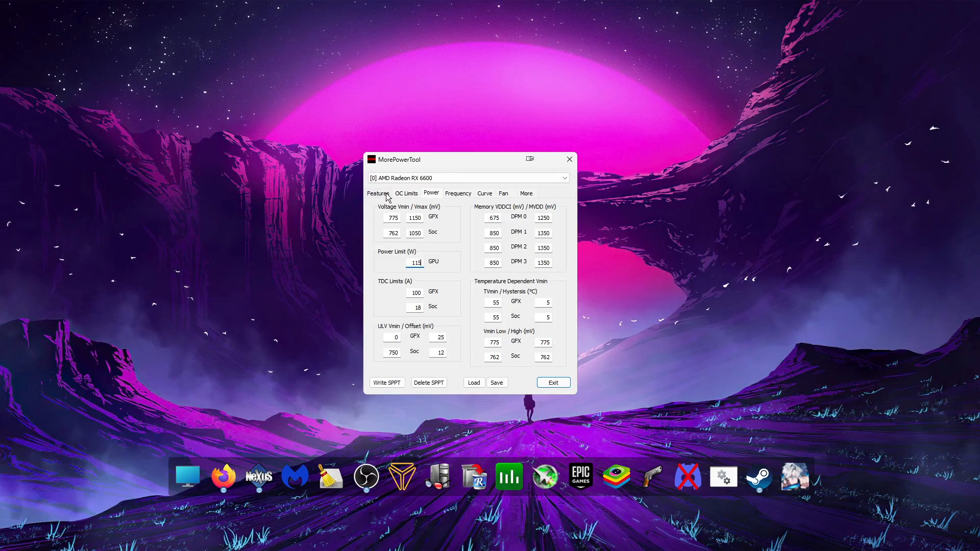
- Try disabling the PowerPlay features DS_GFXCLK, DS_SOCCLK, DS_FCLK, DS_LCLK, DS_DCEFCLK and DS_UCLK, discard the changes and recheck the feature list
left_click(387, 196)
left_click(466, 224)
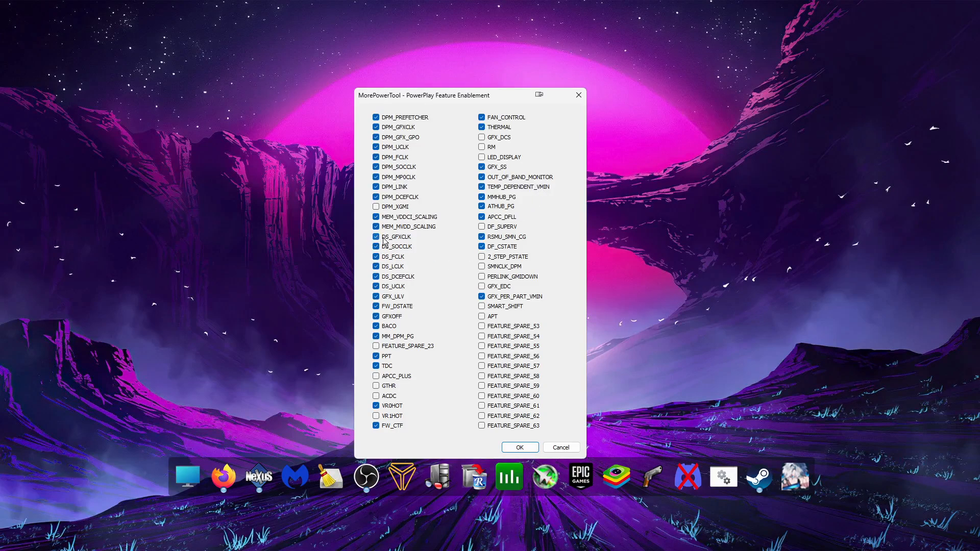
left_click(376, 287)
left_click(376, 277)
left_click(377, 267)
left_click(376, 256)
left_click(376, 236)
left_click(376, 247)
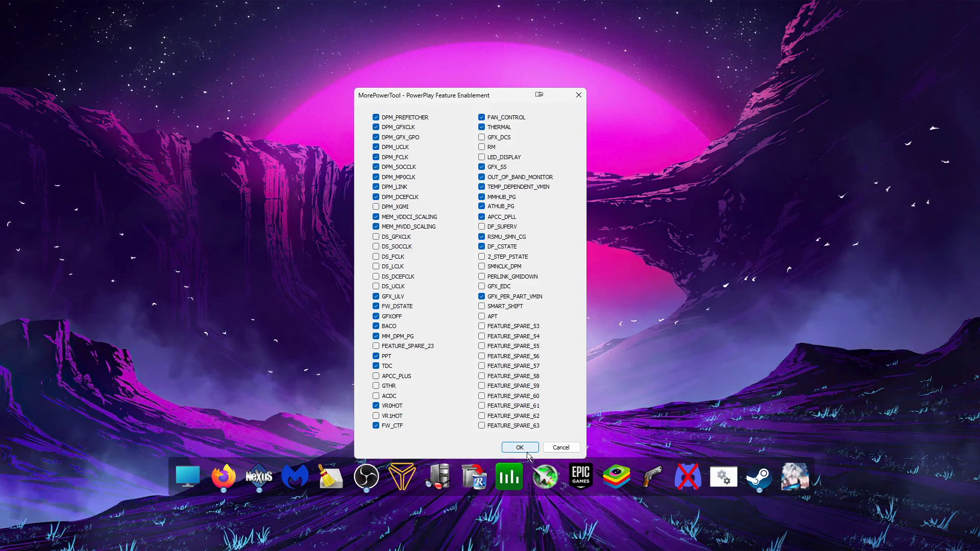
left_click(561, 447)
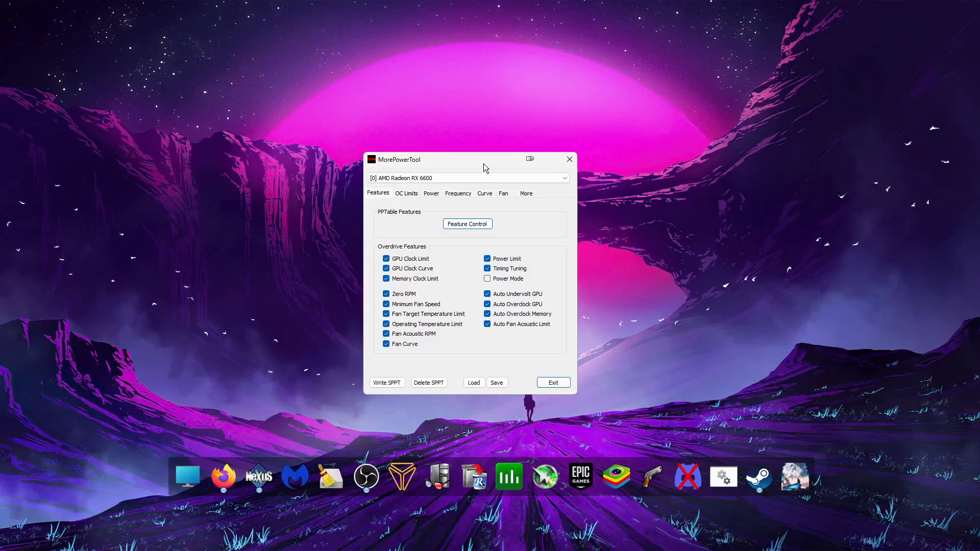
left_click(467, 224)
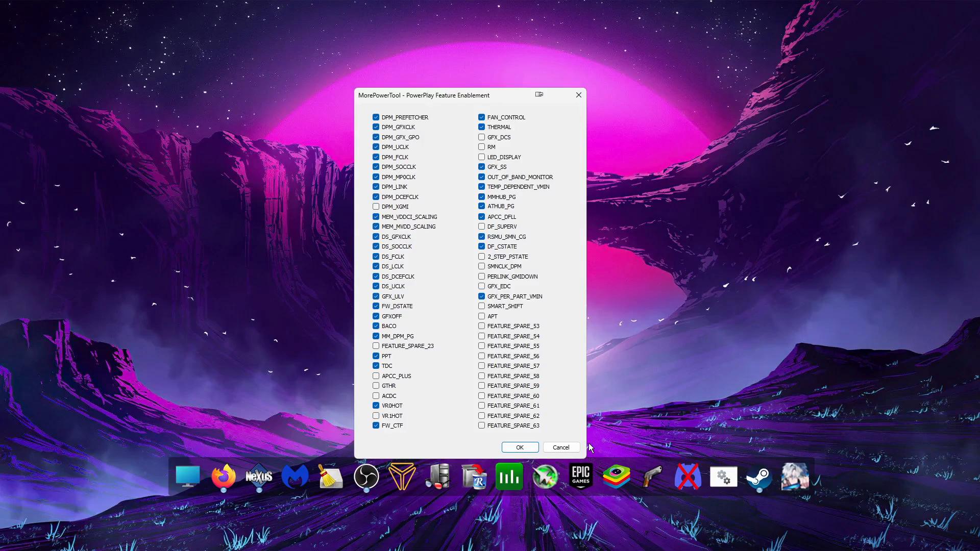
left_click(561, 447)
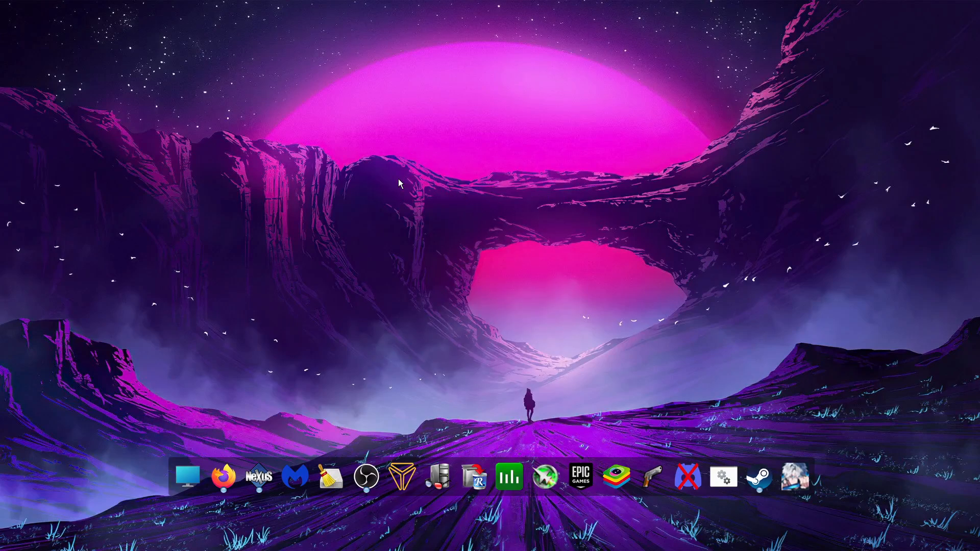
- Open AMD Software: Adrenalin Edition and show the performance tuning settings
right_click(362, 194)
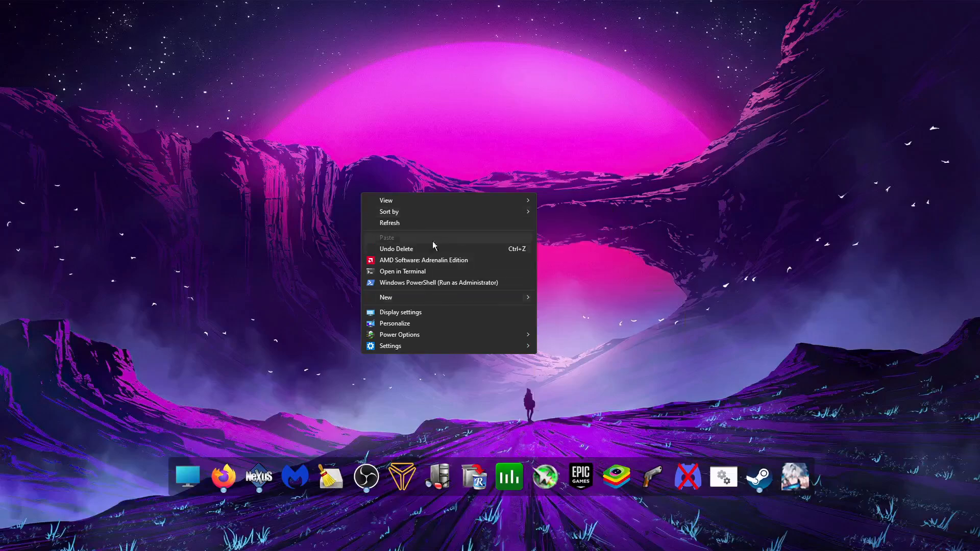
left_click(390, 261)
scroll(799, 115, "up", 5)
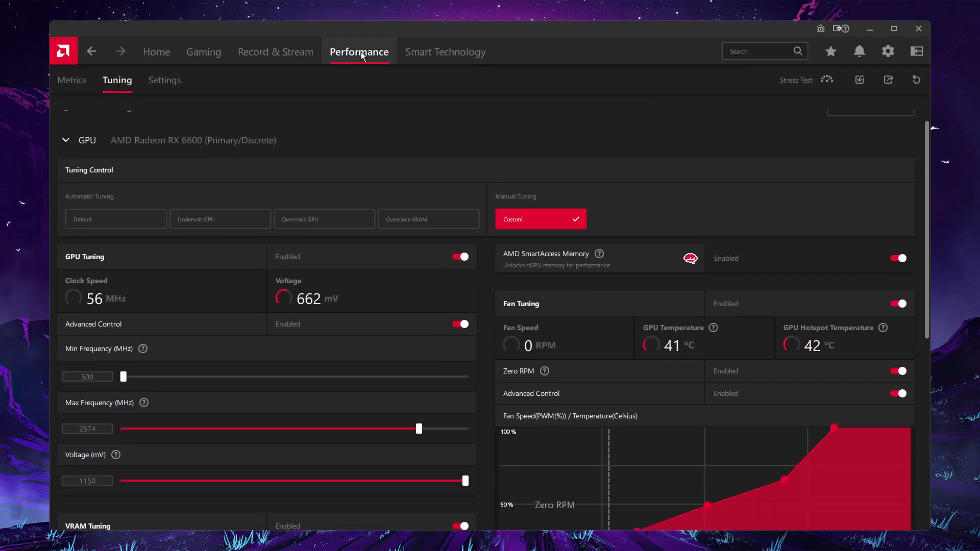
left_click(361, 53)
left_click(108, 77)
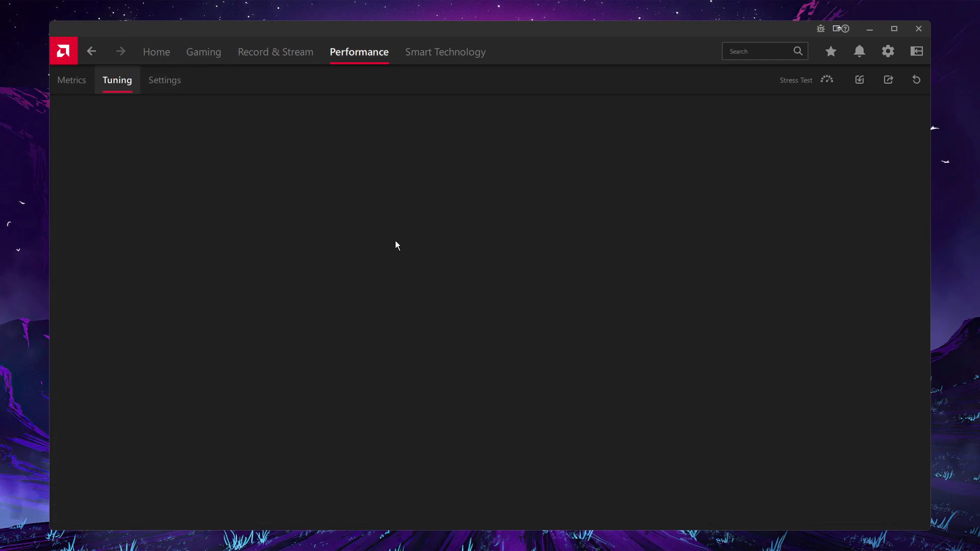
- Switch the RX 6600 to custom manual tuning and enable GPU tuning and VRAM tuning with their advanced controls
left_click(108, 231)
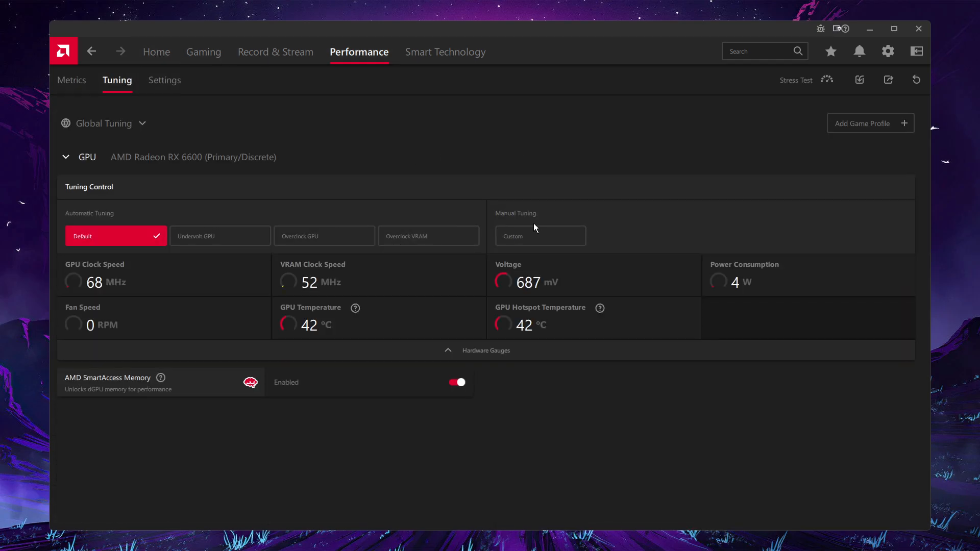
left_click(530, 235)
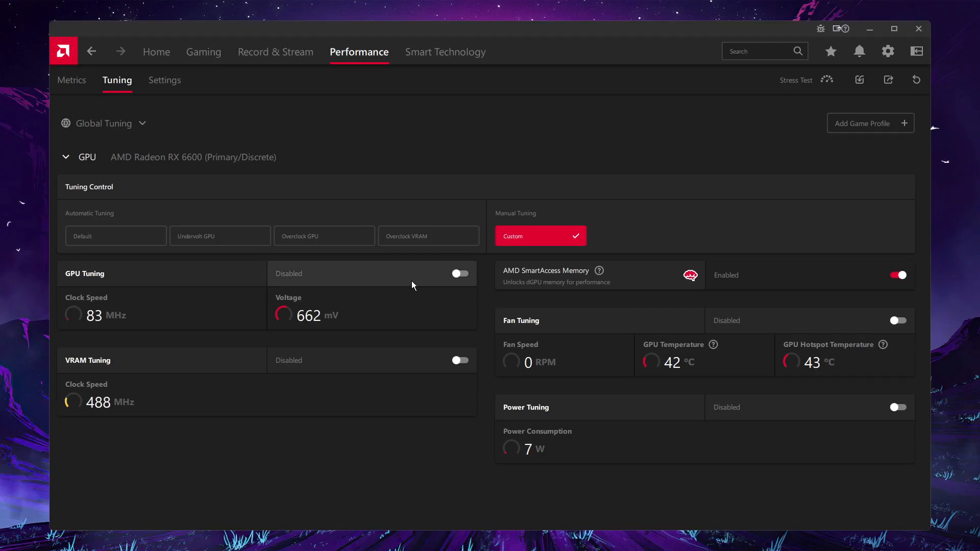
left_click(463, 274)
left_click(448, 345)
scroll(449, 362, "down", 1)
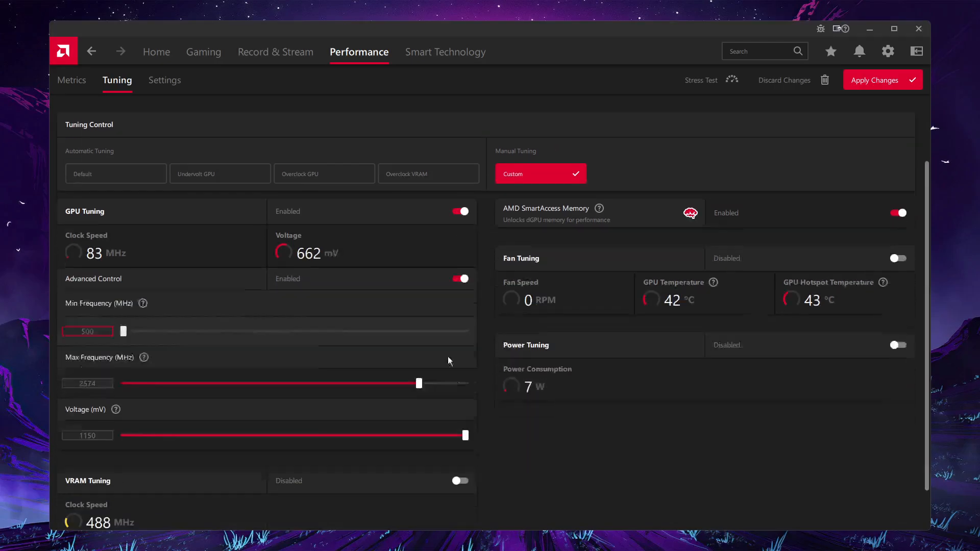
left_click(460, 432)
scroll(476, 443, "down", 2)
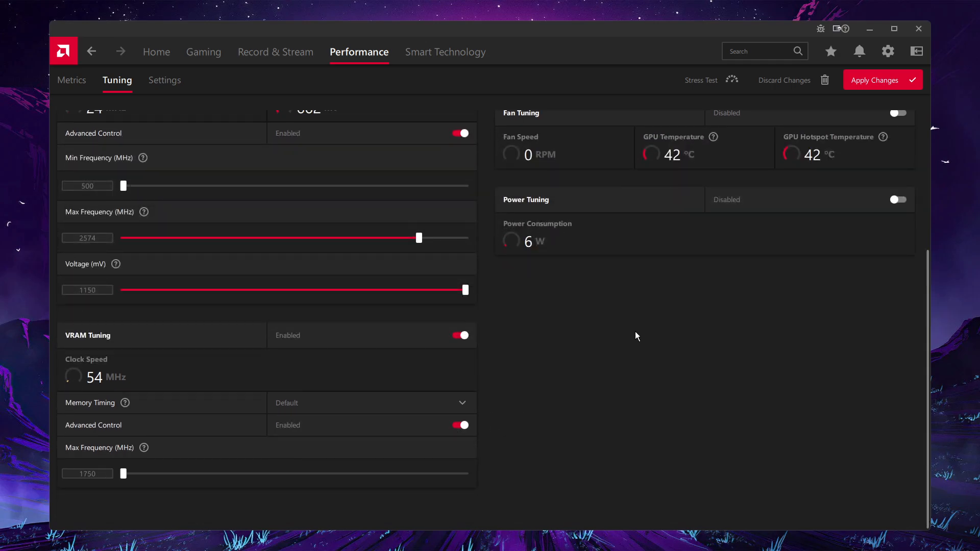
- Enable power tuning and fan tuning, including the fan's advanced control
left_click(848, 204)
scroll(841, 229, "up", 2)
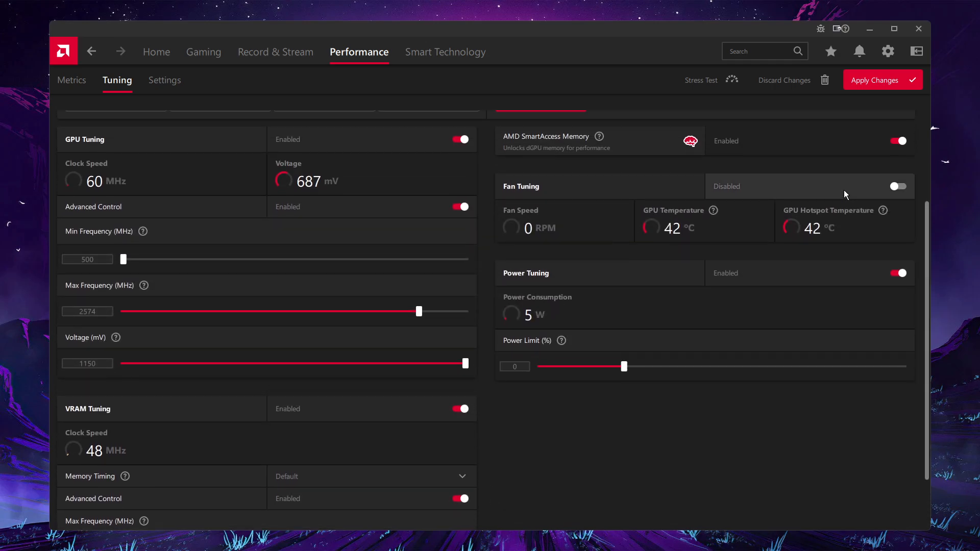
left_click(843, 191)
left_click(765, 277)
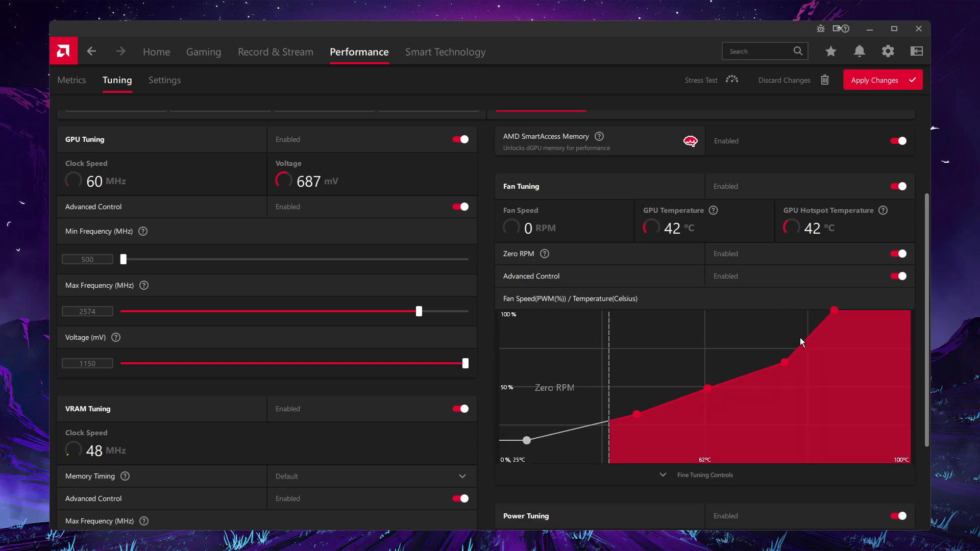
- Raise the GPU power limit to 20% and apply the tuning changes
scroll(721, 372, "down", 4)
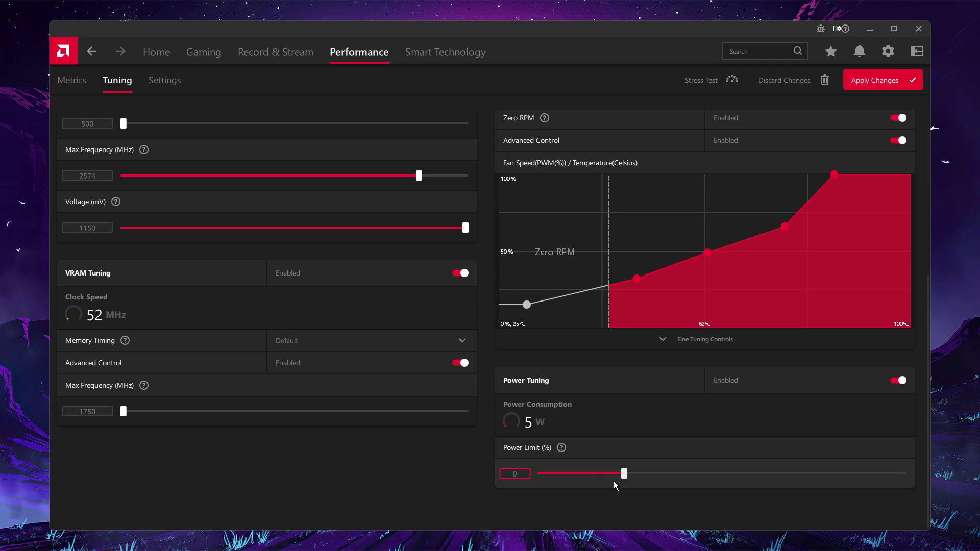
left_click_drag(622, 472, 904, 475)
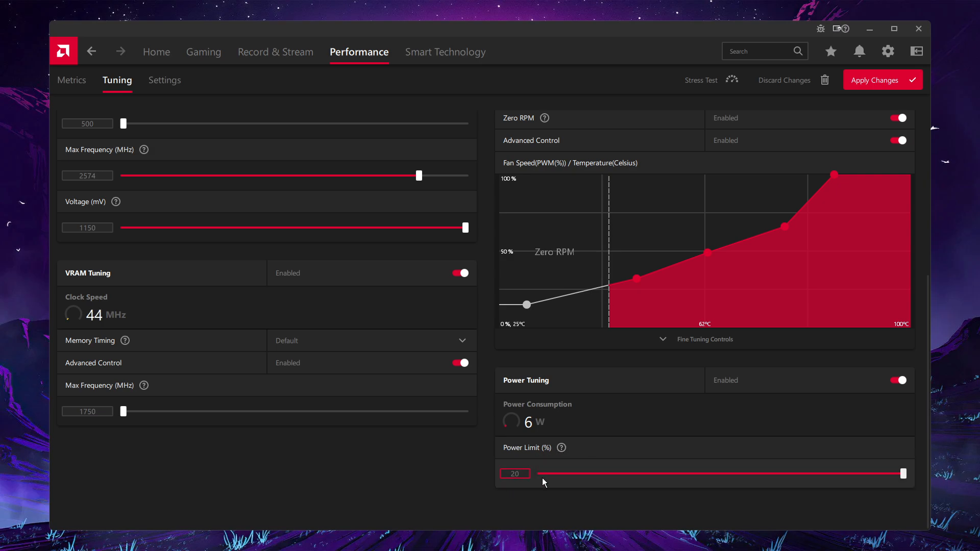
left_click_drag(761, 473, 903, 474)
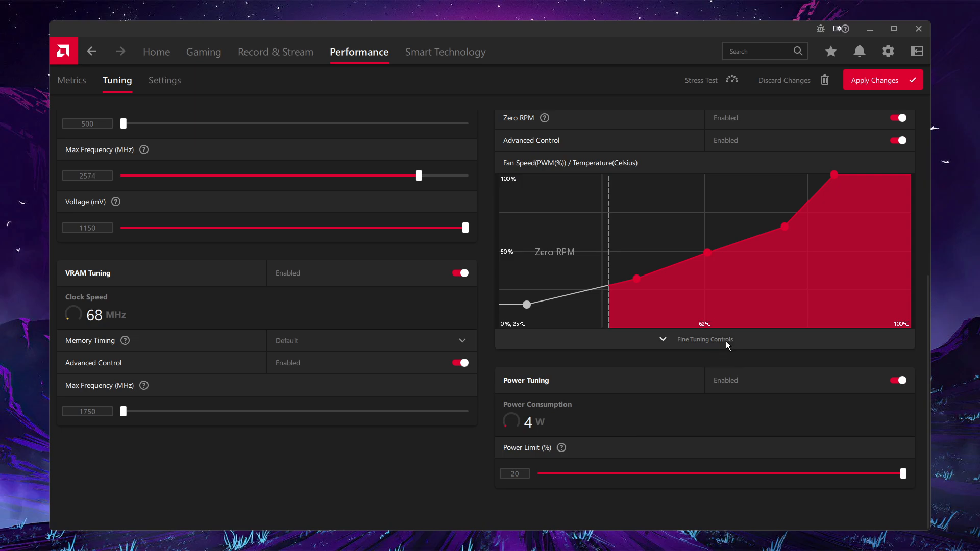
mouse_move(903, 475)
left_mouse_down()
mouse_move(556, 463)
mouse_move(905, 475)
left_mouse_up()
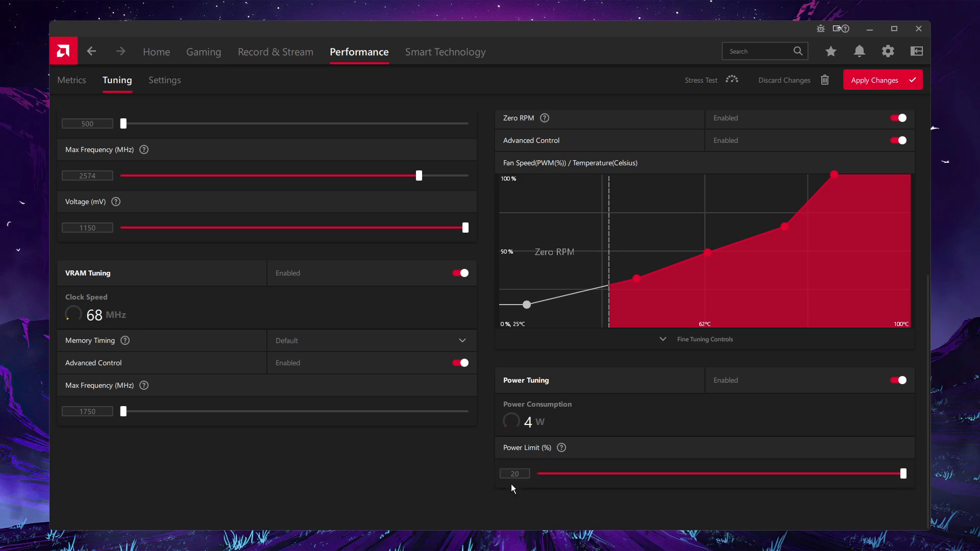
left_click_drag(716, 476, 906, 472)
left_click(874, 80)
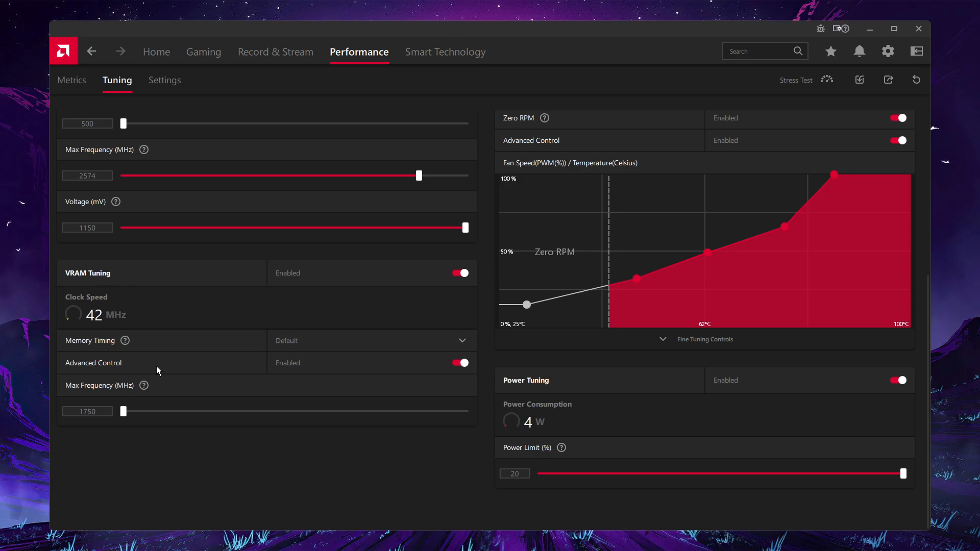
- Set the VRAM maximum frequency to 1900 MHz
left_click_drag(123, 411, 306, 411)
left_click_drag(172, 420, 238, 417)
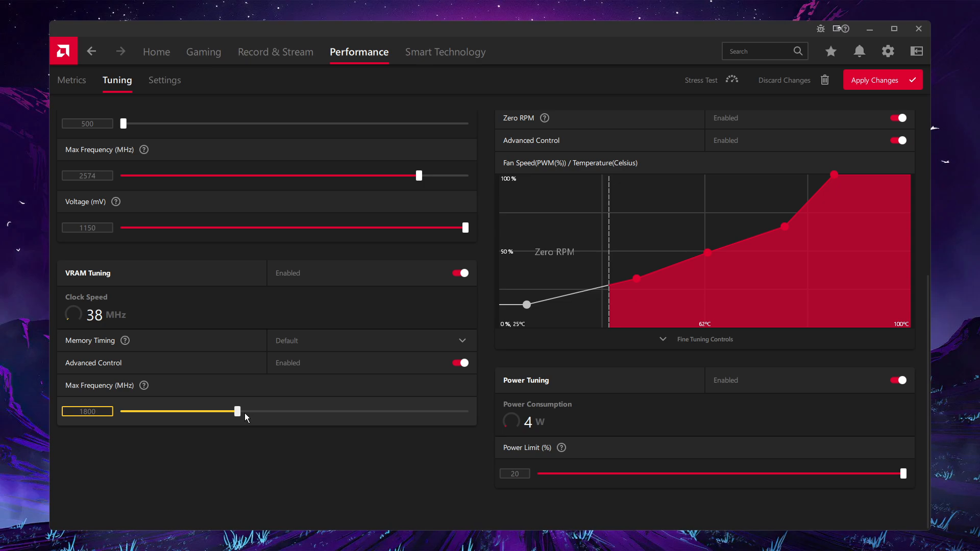
left_click_drag(245, 415, 280, 412)
left_click_drag(338, 413, 479, 444)
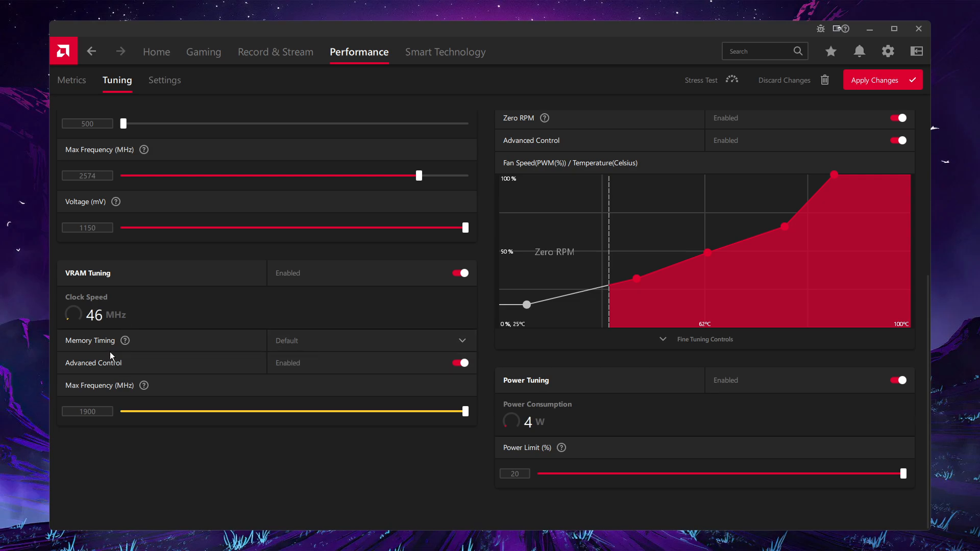
- Set the memory timing to Fast Timing and apply the VRAM changes
left_click(410, 345)
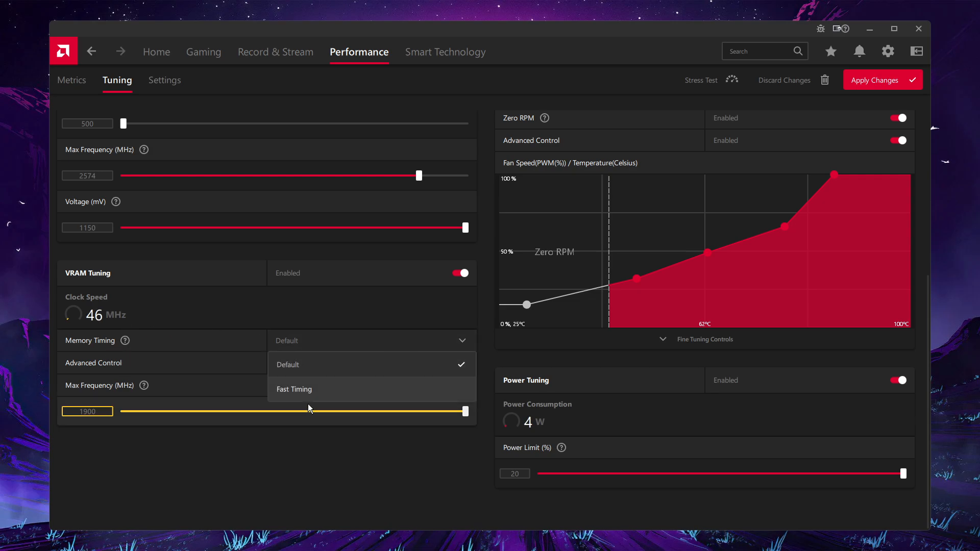
left_click(319, 386)
left_click(298, 340)
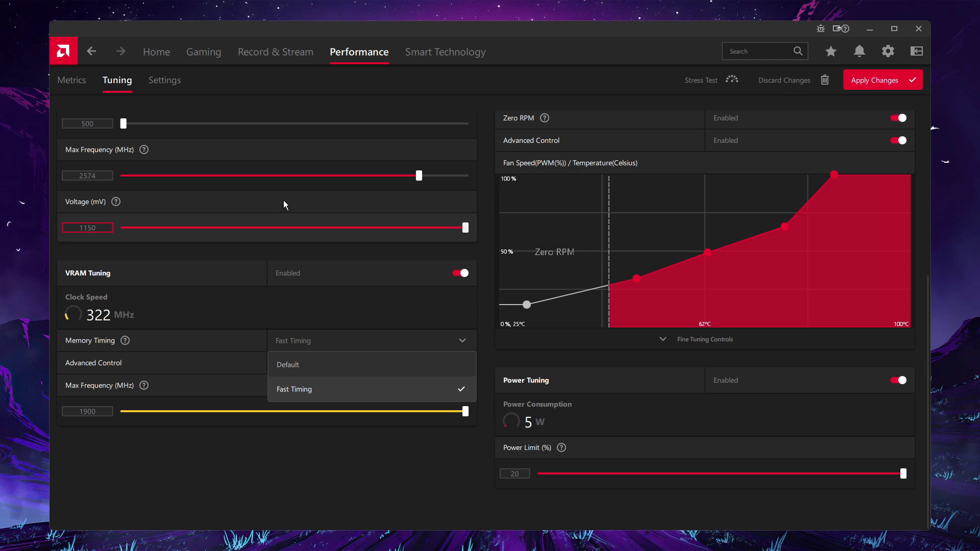
left_click(340, 397)
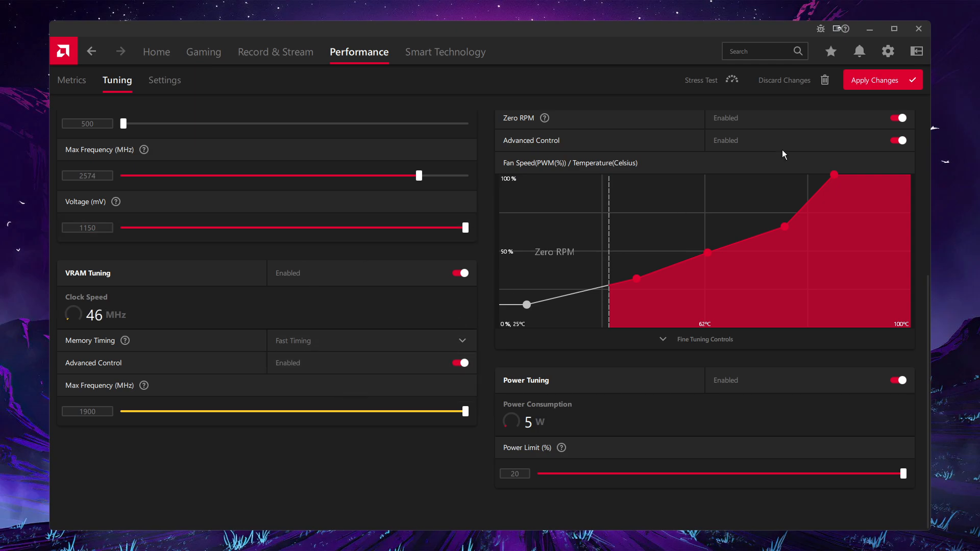
left_click(890, 84)
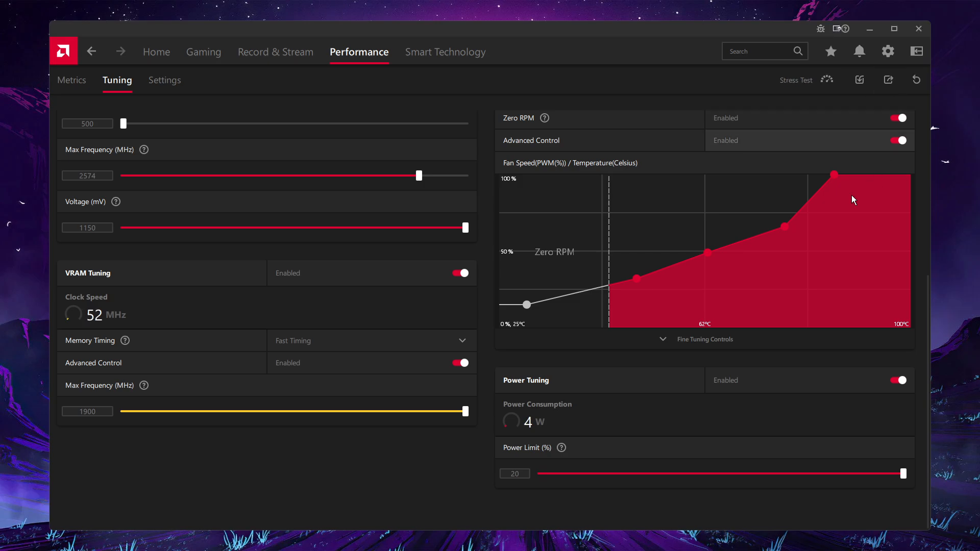
- Expand the fan curve's fine tuning controls and review the GPU, VRAM, fan and power tuning settings
left_click(732, 337)
scroll(629, 216, "up", 2)
scroll(643, 235, "up", 4)
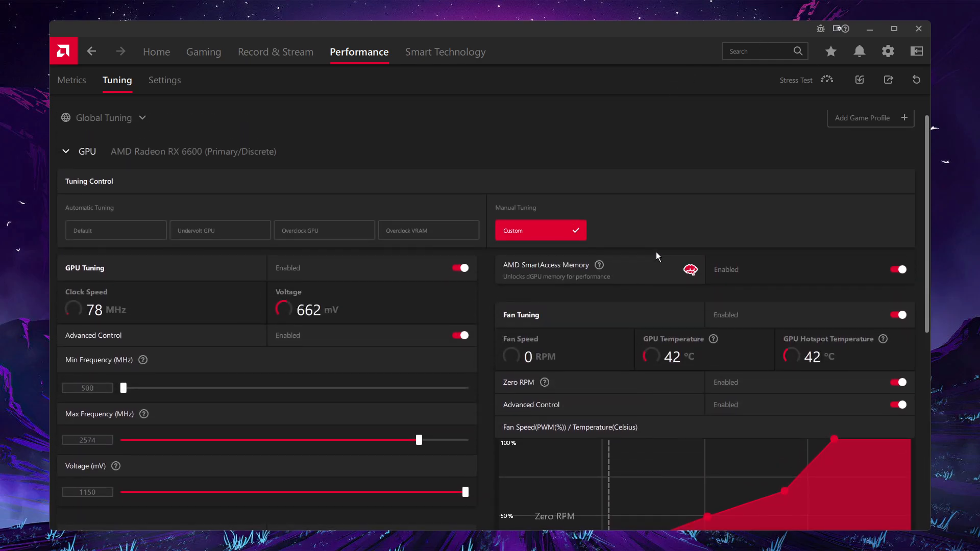
scroll(635, 276, "down", 2)
scroll(516, 253, "down", 3)
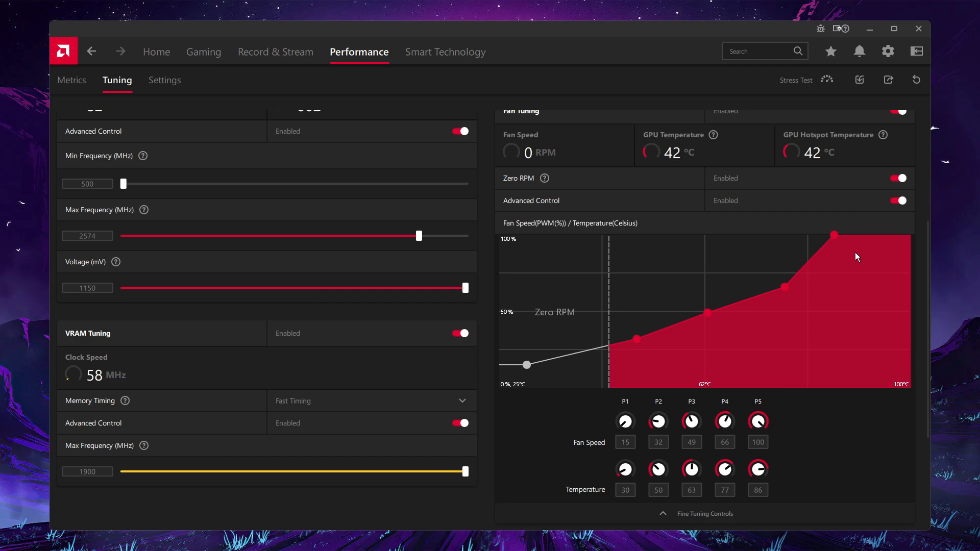
scroll(801, 322, "down", 5)
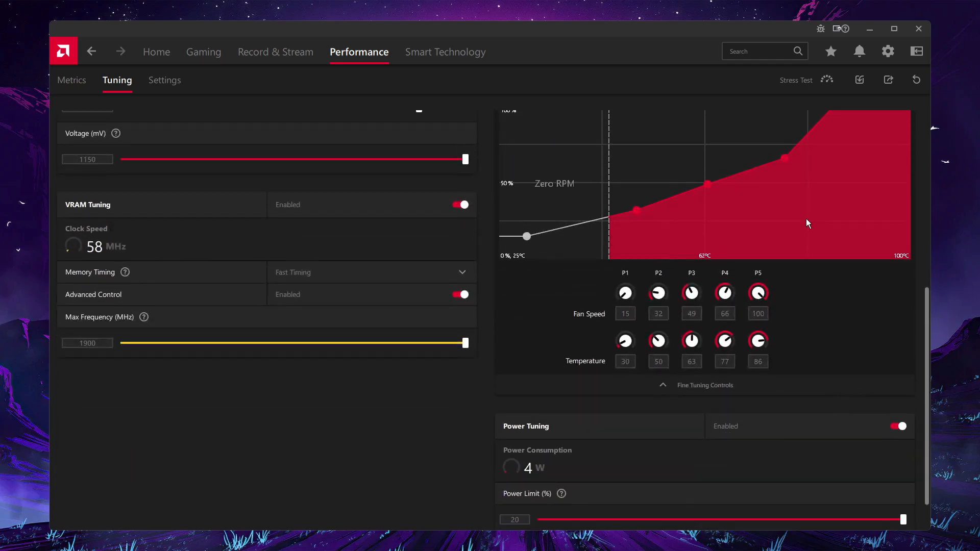
scroll(733, 379, "up", 7)
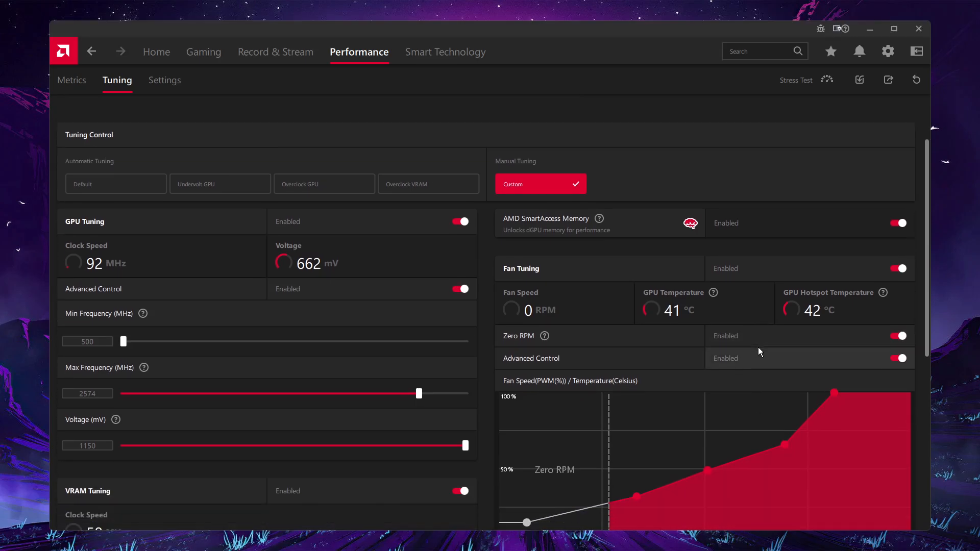
scroll(758, 348, "down", 7)
- Reshape the fan curve's P2 to P5 points to 41% at 50 °C, 56% at 63 °C, 70% at 75 °C and 88% at 85 °C
left_click_drag(925, 331, 635, 264)
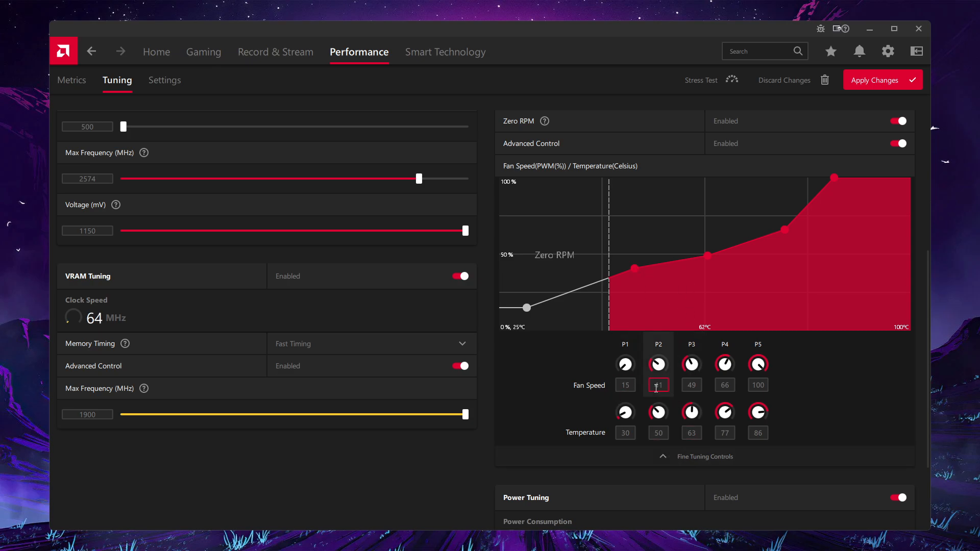
left_click(658, 432)
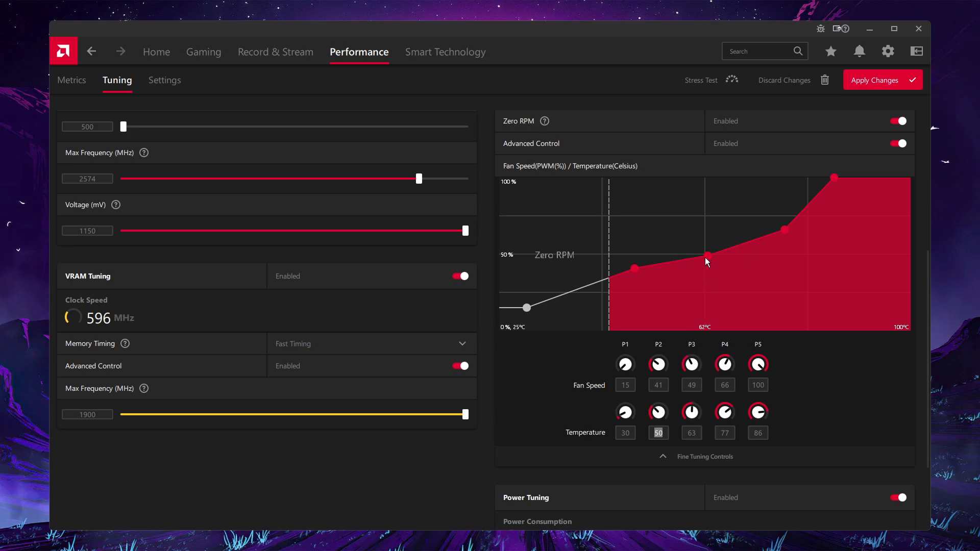
left_click_drag(705, 257, 704, 247)
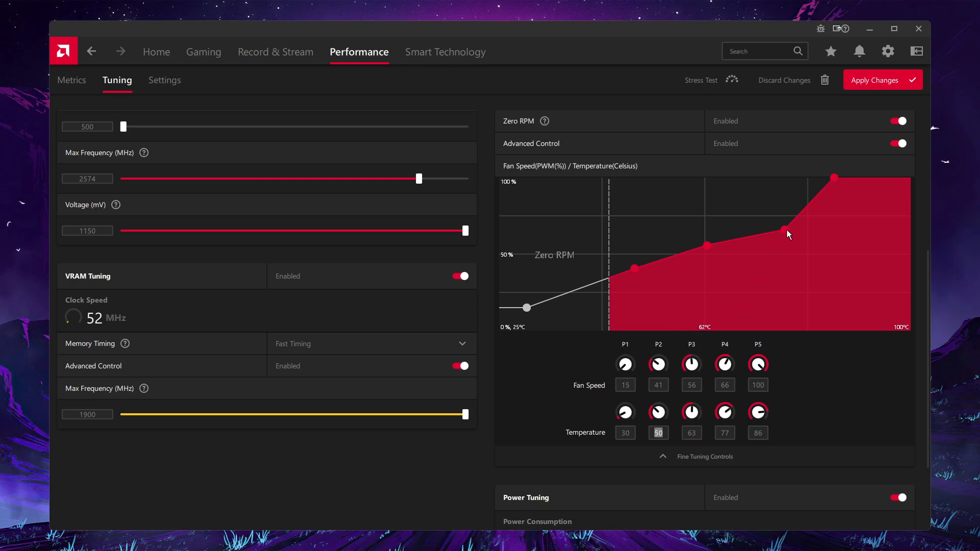
left_click_drag(786, 230, 775, 224)
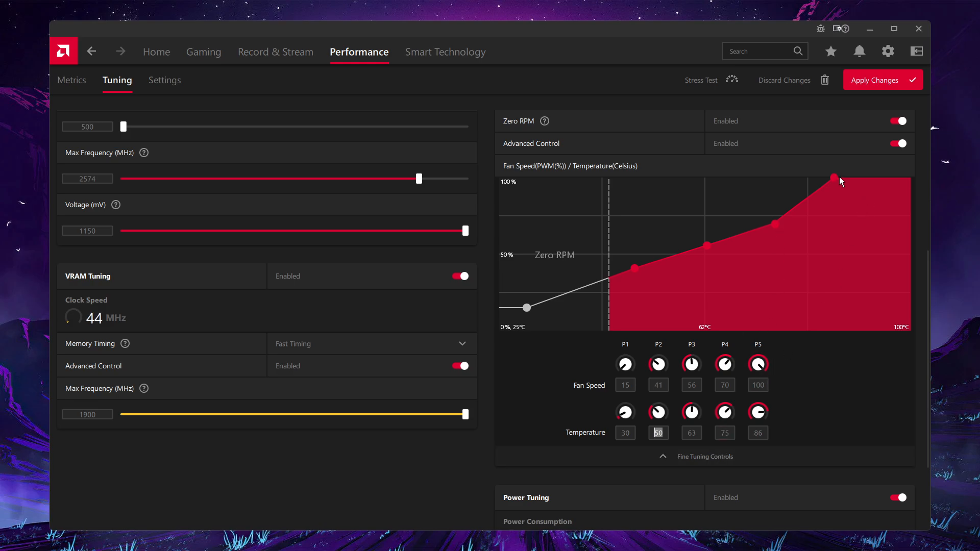
left_click_drag(832, 180, 825, 197)
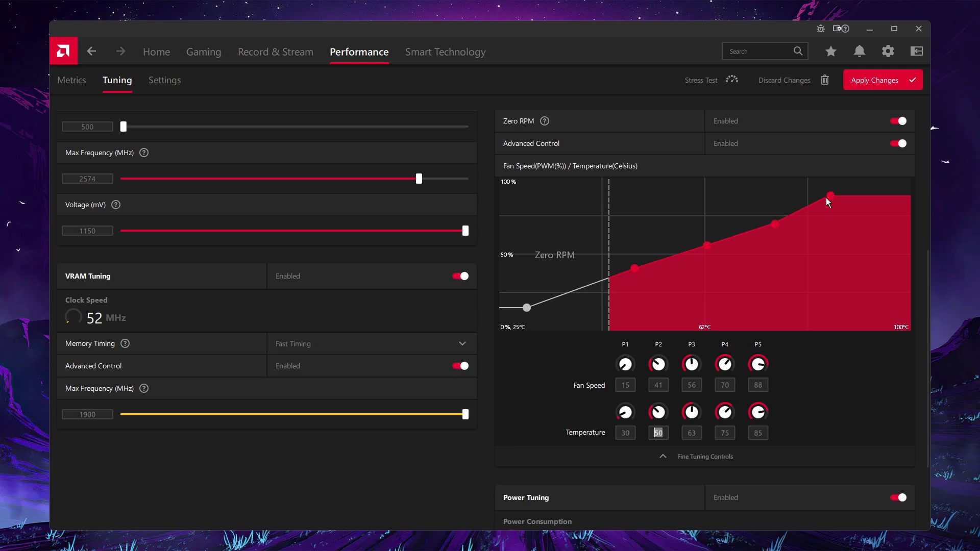
- Disable Zero RPM in fan tuning and shift the fan curve's P1 point to a slightly higher temperature at 15% fan speed
scroll(347, 456, "up", 3)
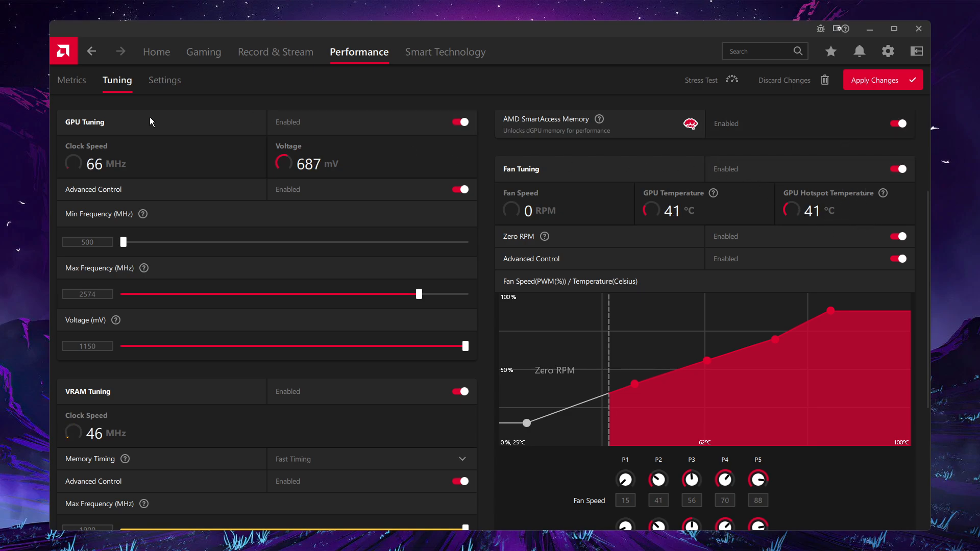
scroll(434, 303, "up", 3)
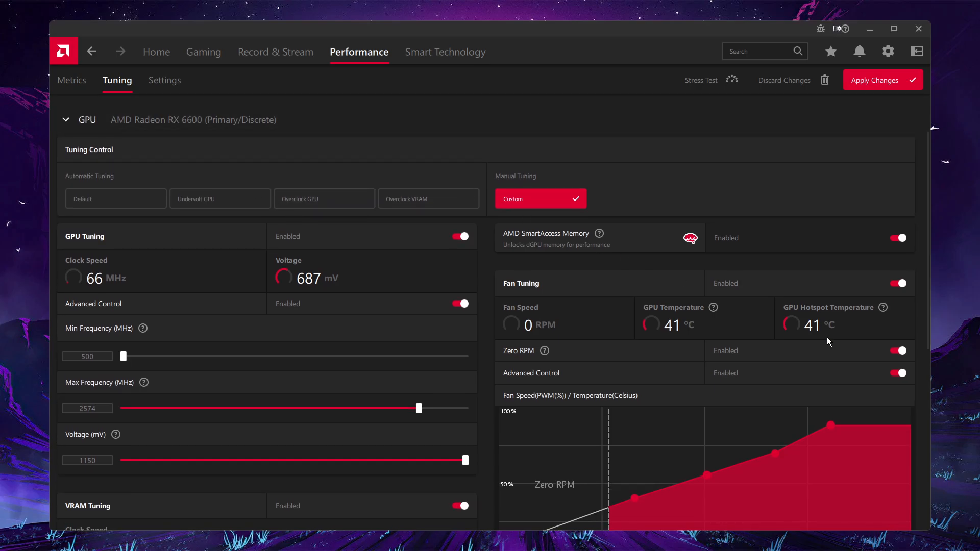
scroll(784, 335, "down", 9)
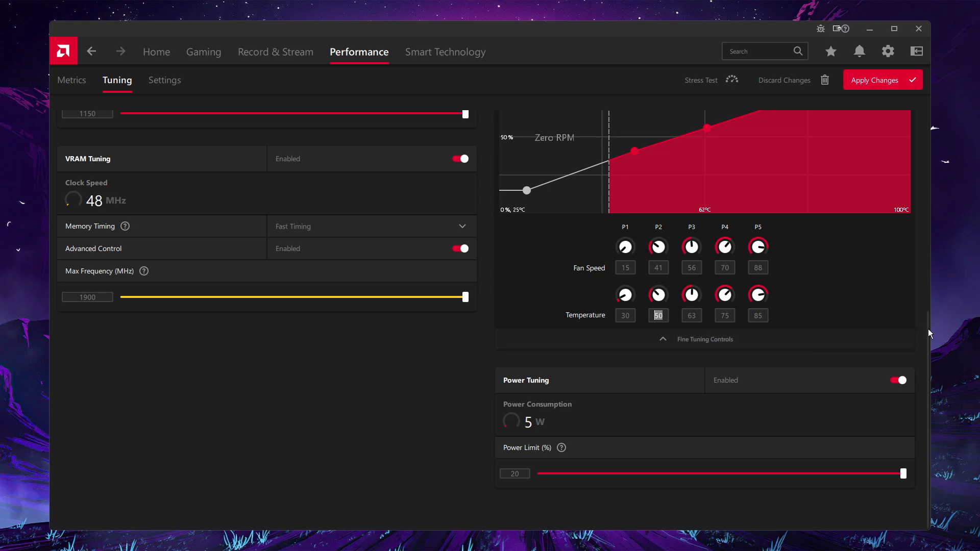
left_click_drag(927, 329, 928, 177)
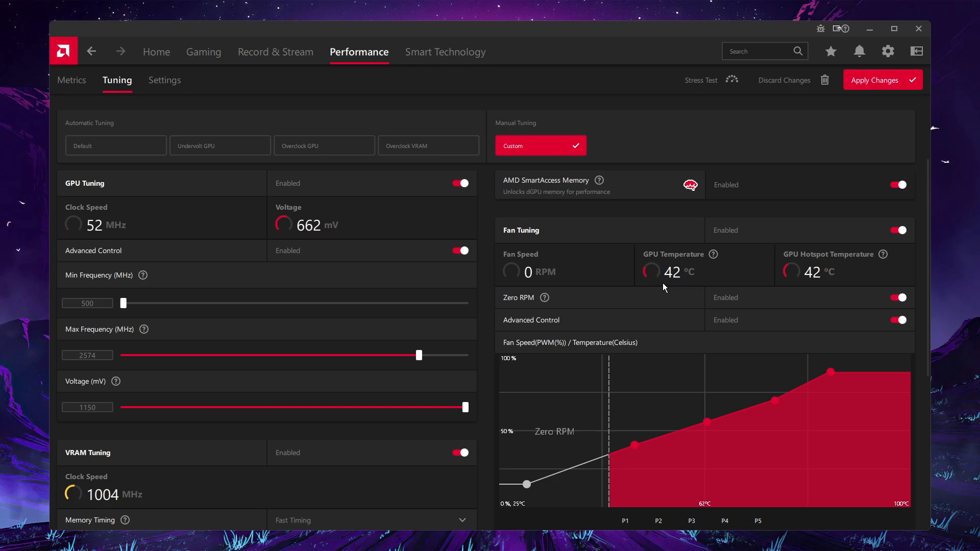
scroll(837, 205, "down", 4)
left_click_drag(926, 306, 922, 175)
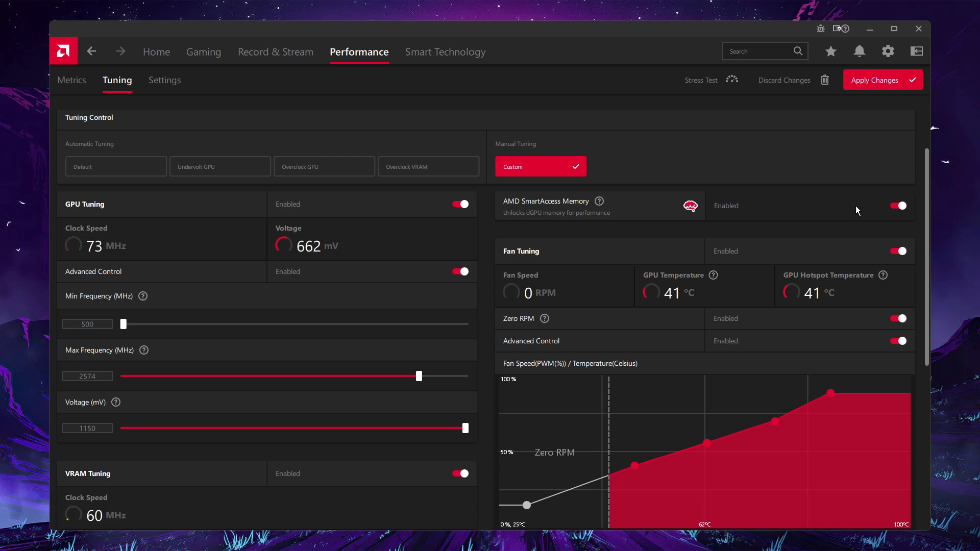
mouse_move(543, 324)
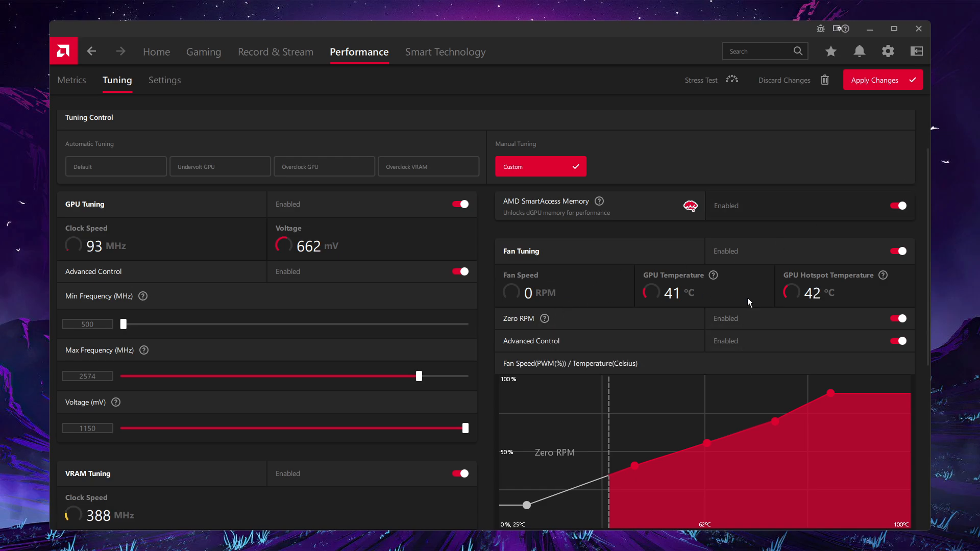
left_click(778, 329)
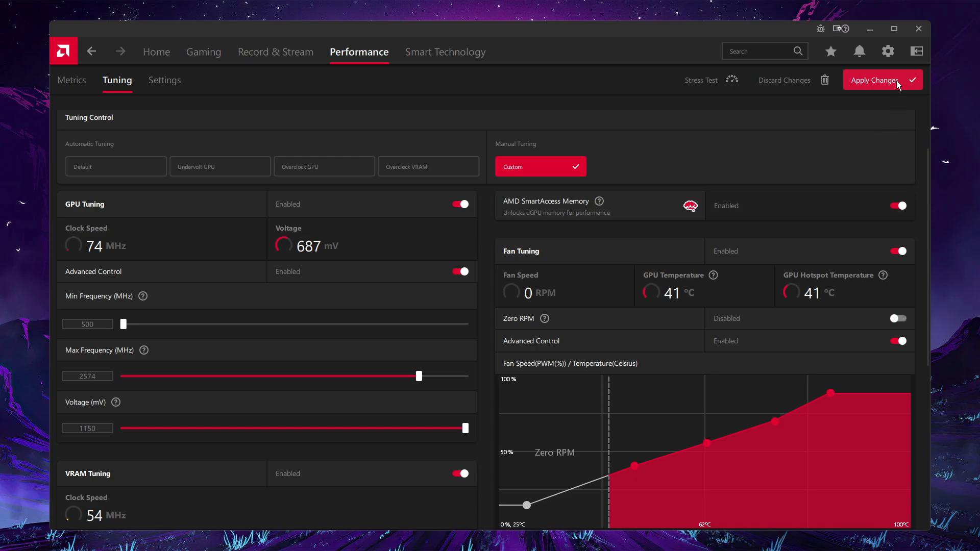
scroll(724, 398, "down", 2)
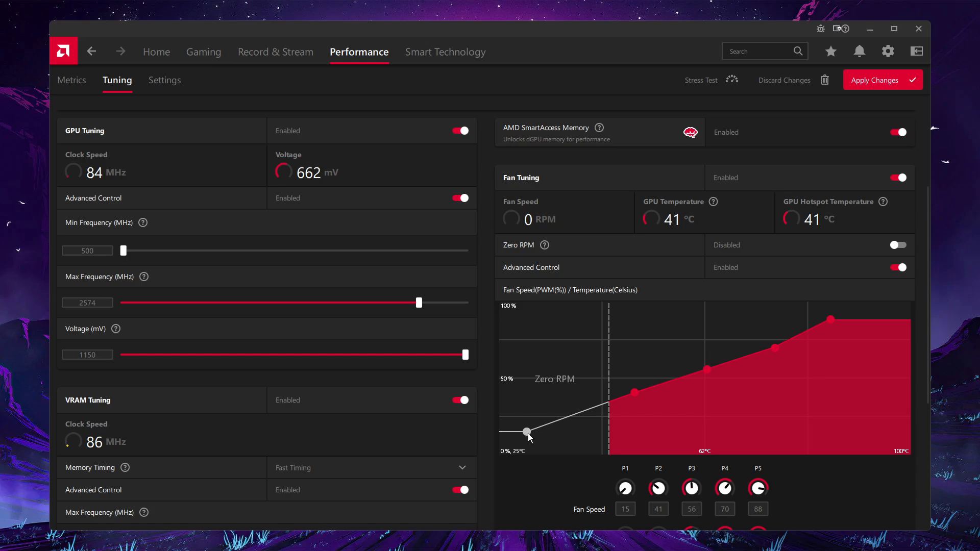
left_click_drag(527, 433, 530, 439)
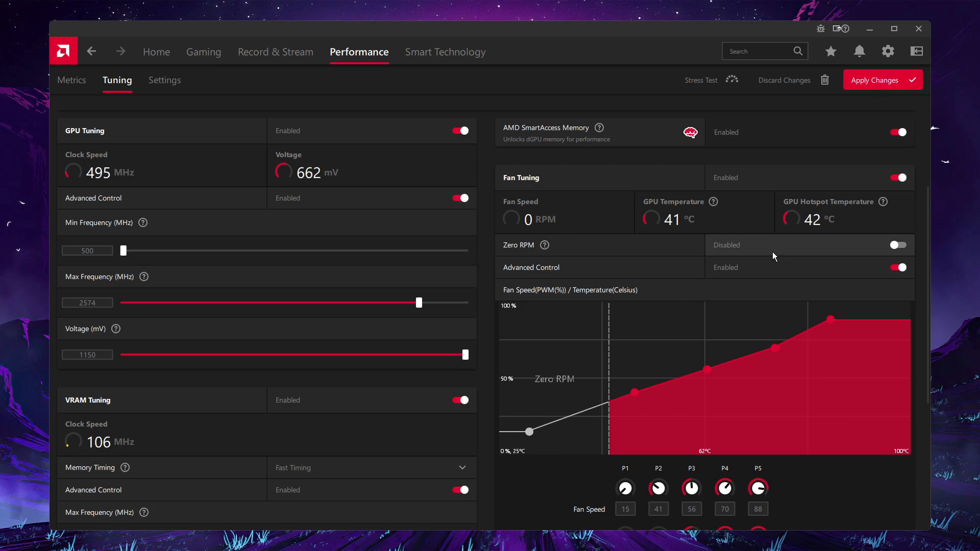
- Apply the fan tuning changes with Zero RPM disabled
left_click(871, 81)
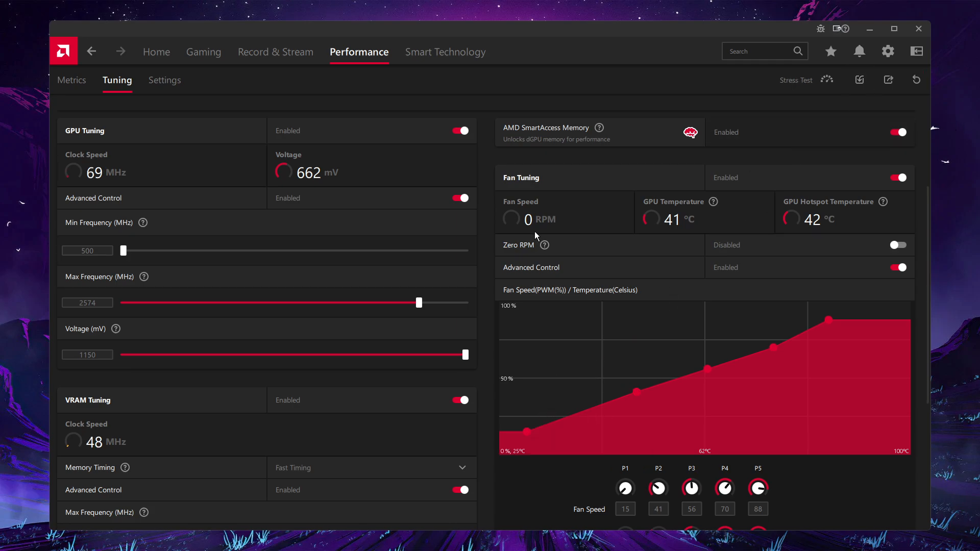
scroll(249, 212, "up", 3)
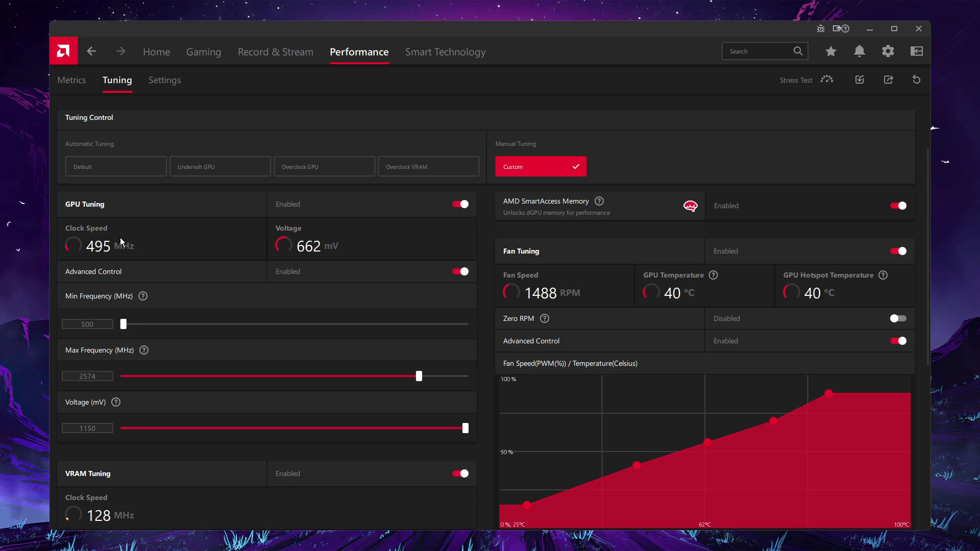
- Raise the GPU's maximum frequency to about 2696 MHz
left_click(111, 373)
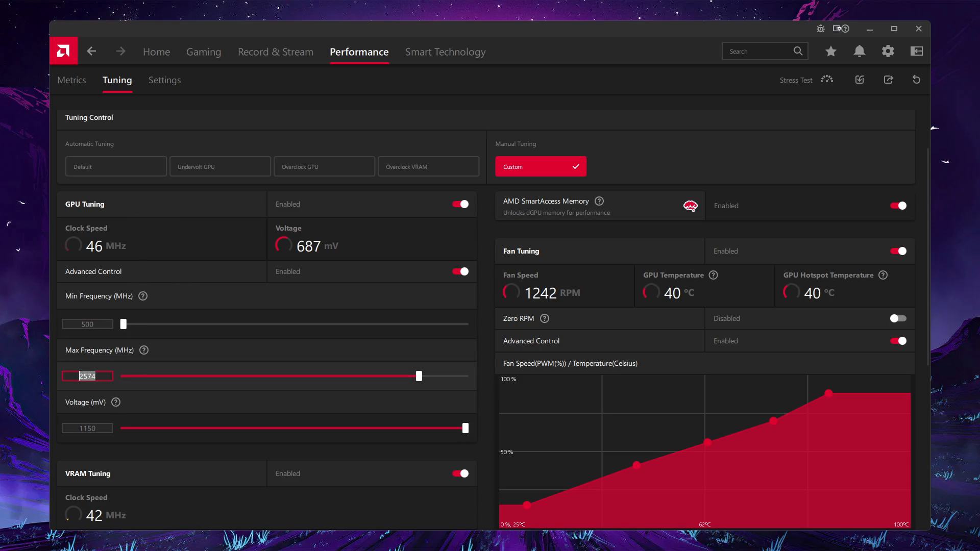
mouse_move(415, 372)
left_mouse_down()
mouse_move(549, 394)
mouse_move(385, 378)
mouse_move(444, 376)
mouse_move(409, 378)
left_mouse_up()
scroll(274, 265, "up", 1)
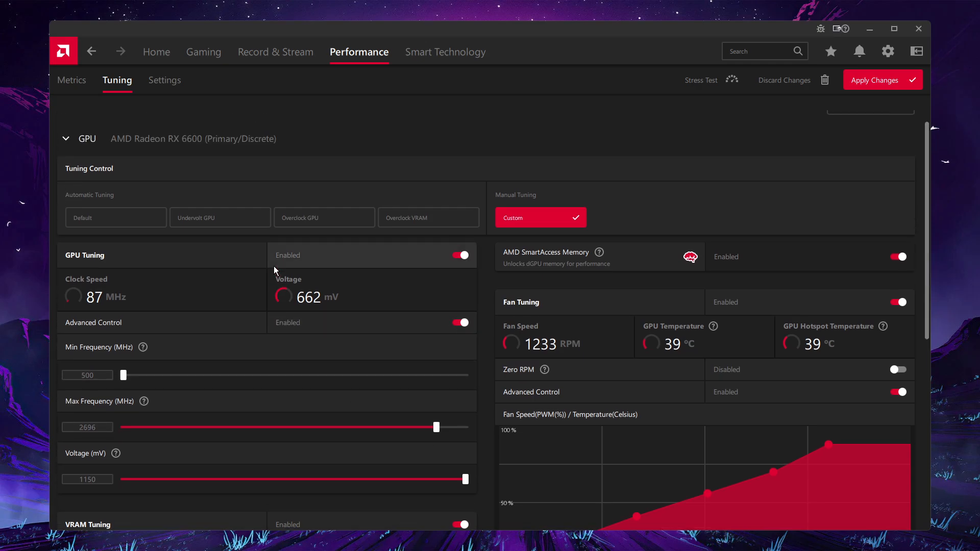
- Set the GPU's maximum frequency to 2800 MHz
scroll(442, 406, "down", 2)
left_click(75, 369)
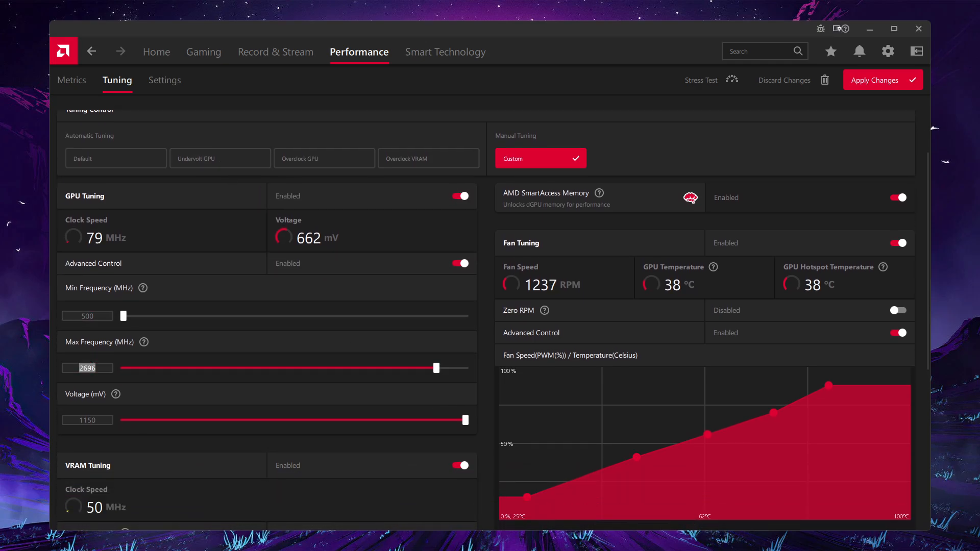
key("BackSpace")
key("BackSpace")
key("BackSpace")
key("BackSpace")
type("2800")
key("Return")
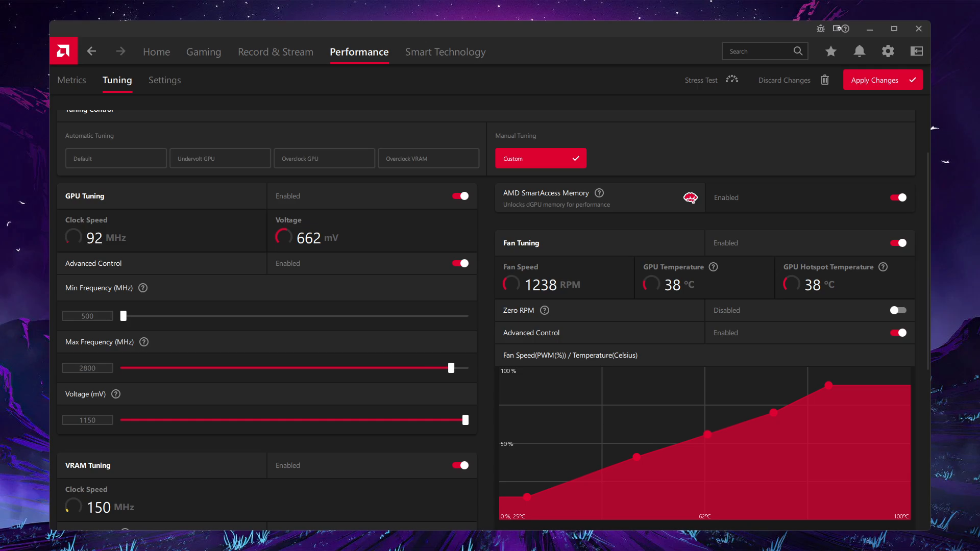
- Try GPU maximum frequencies of 2600 MHz and 2650 MHz
left_click_drag(105, 371, 8, 383)
type("26")
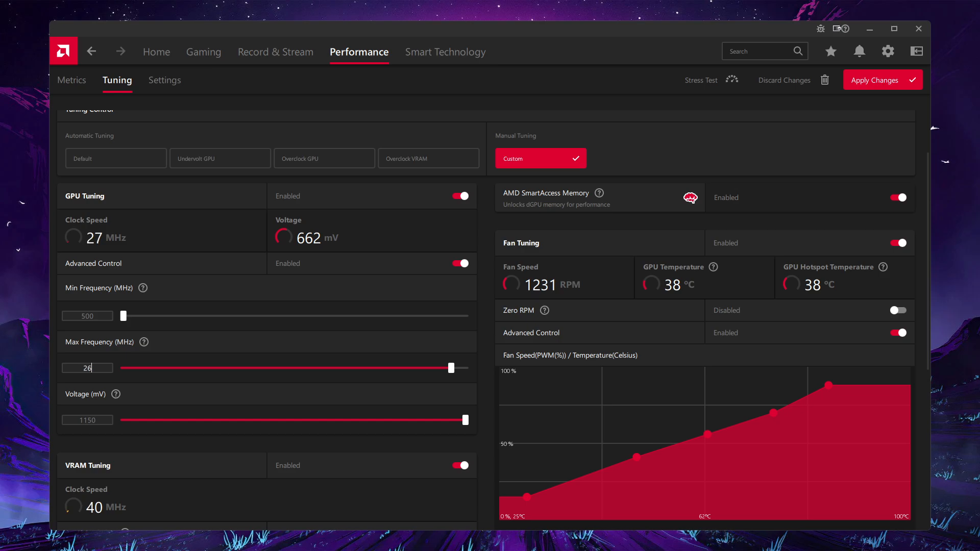
type("00")
key("Return")
left_click_drag(101, 369, 52, 375)
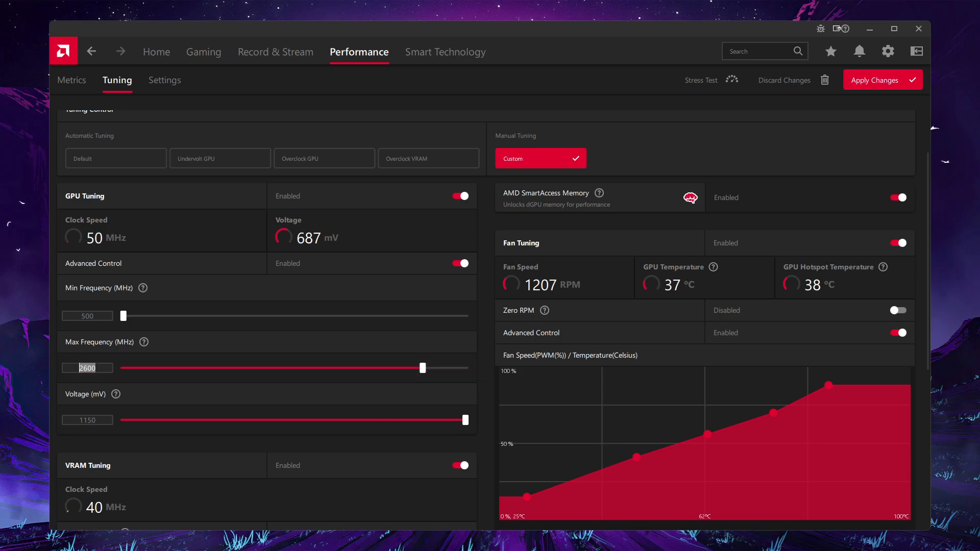
key("BackSpace")
key("Return")
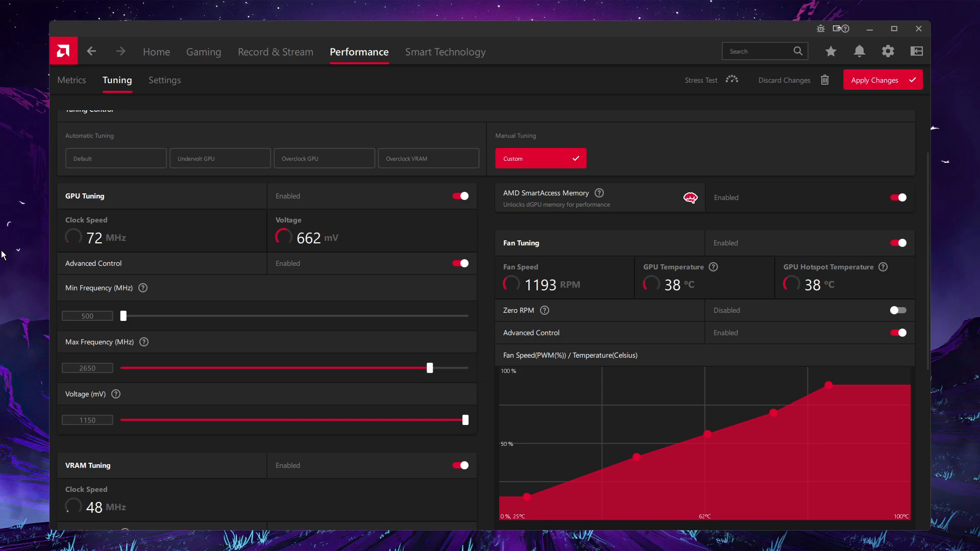
- Set the GPU's maximum frequency to 2700 MHz
left_click_drag(100, 368, 61, 371)
type("2700")
key("Return")
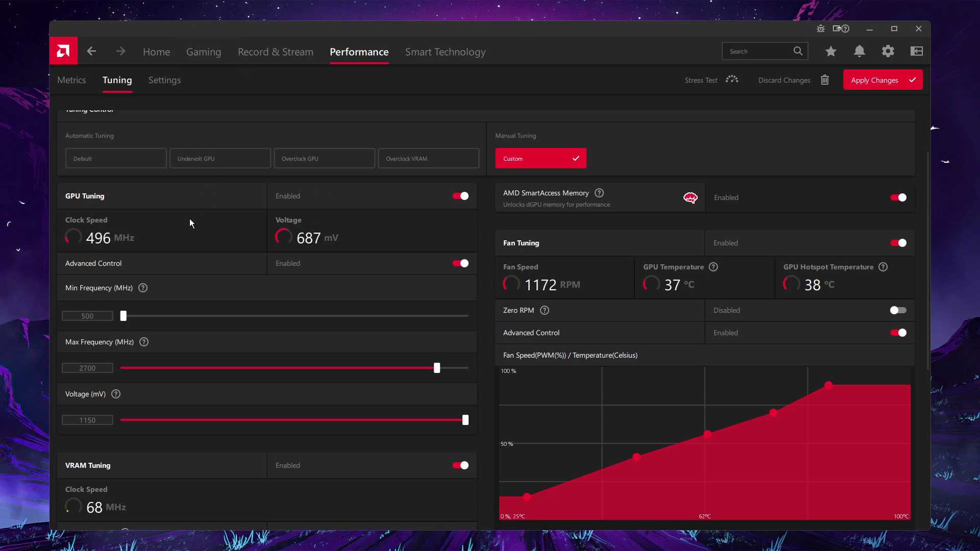
- Set the GPU's maximum frequency to 2760 MHz
left_click(106, 369)
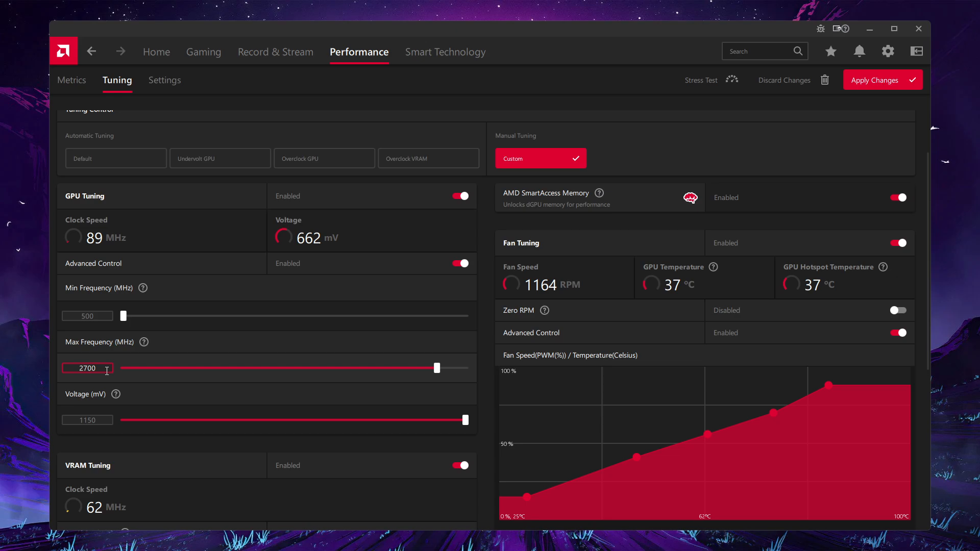
key("BackSpace")
key("BackSpace")
key("BackSpace")
key("BackSpace")
type("2")
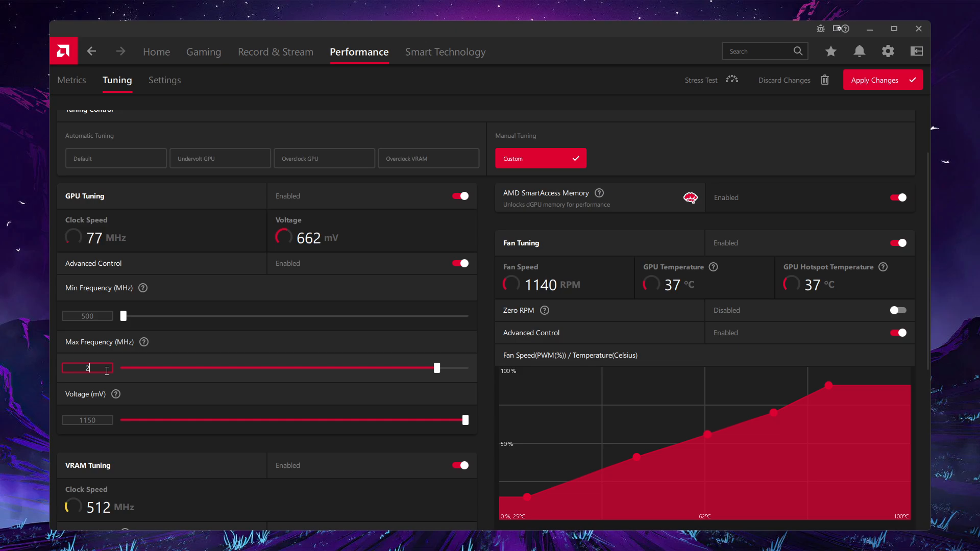
type("760")
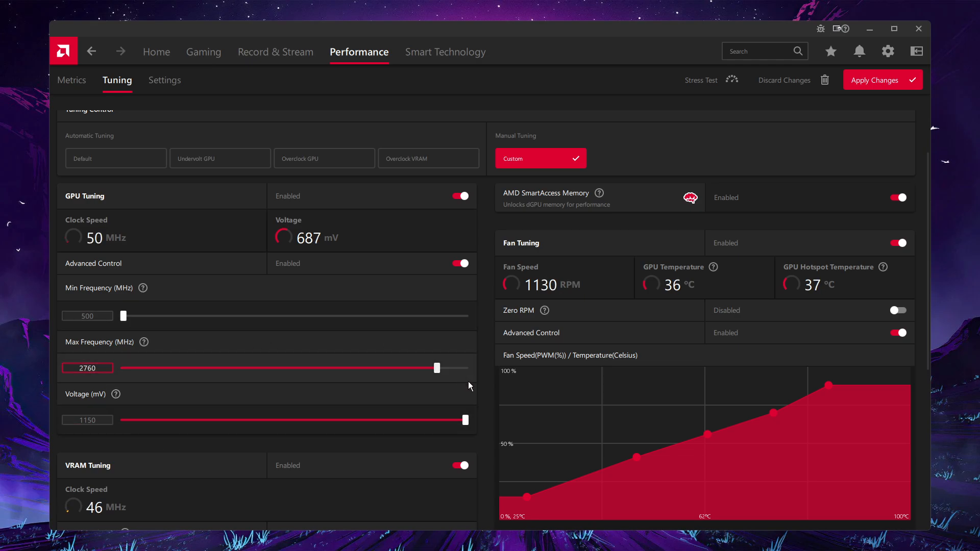
- Try a GPU voltage of 1095 mV and clear the entry again
left_click(101, 424)
key("BackSpace")
key("BackSpace")
key("BackSpace")
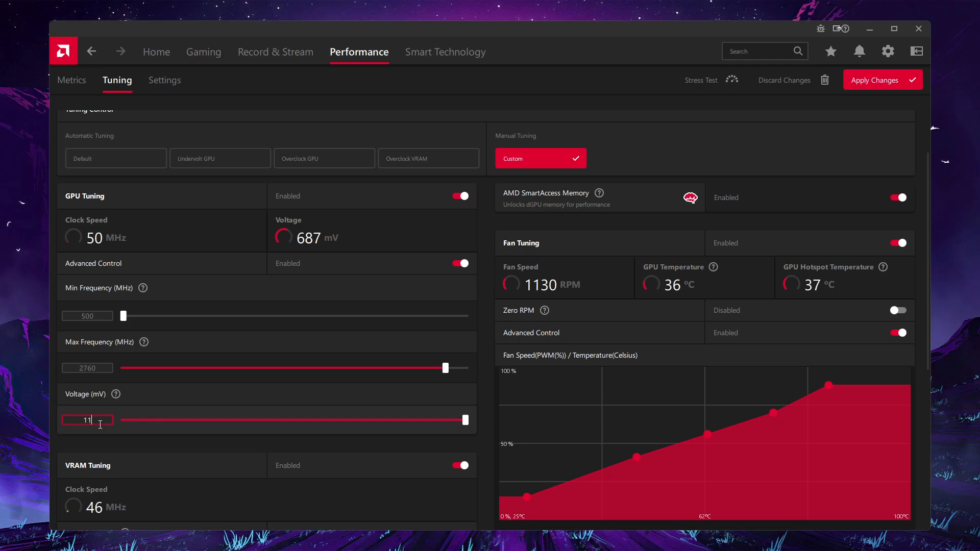
type("08")
key("BackSpace")
key("BackSpace")
key("BackSpace")
type("1095")
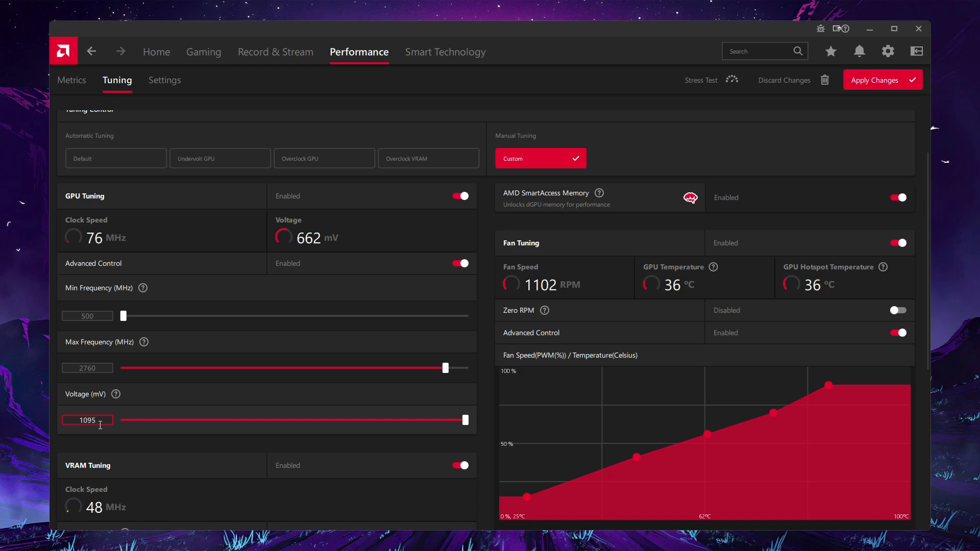
key("BackSpace")
key("BackSpace")
key("BackSpace")
key("BackSpace")
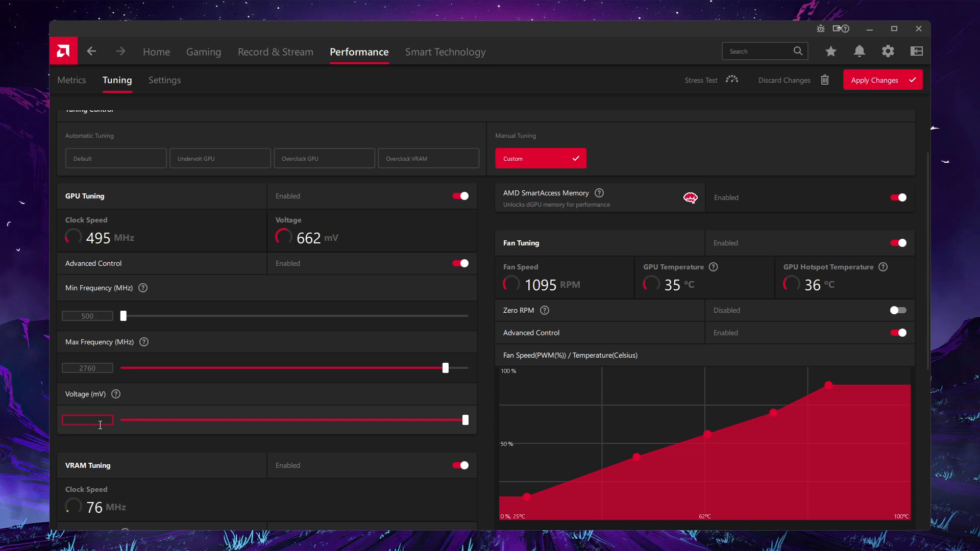
- Set the GPU's minimum frequency to 2660 MHz, 100 MHz below the maximum frequency
left_click(102, 317)
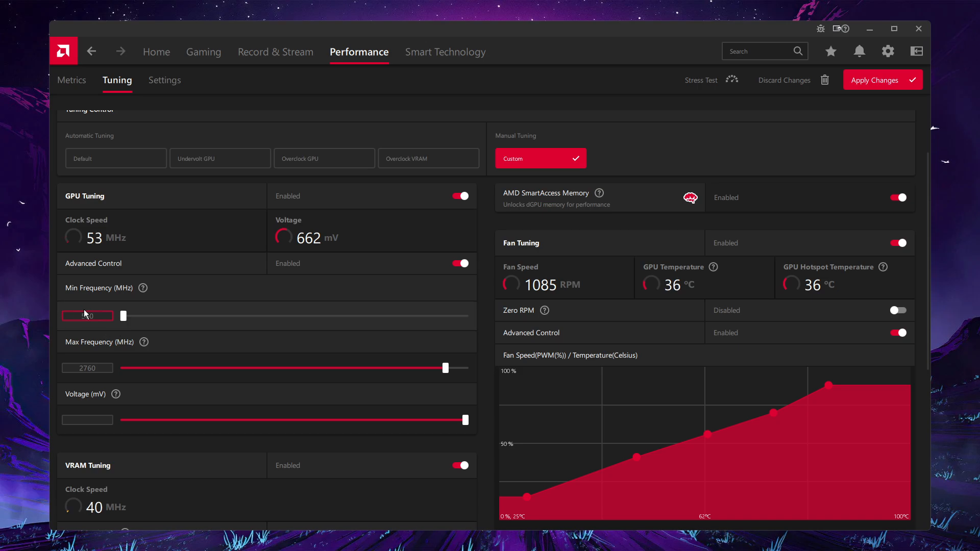
double_click(85, 313)
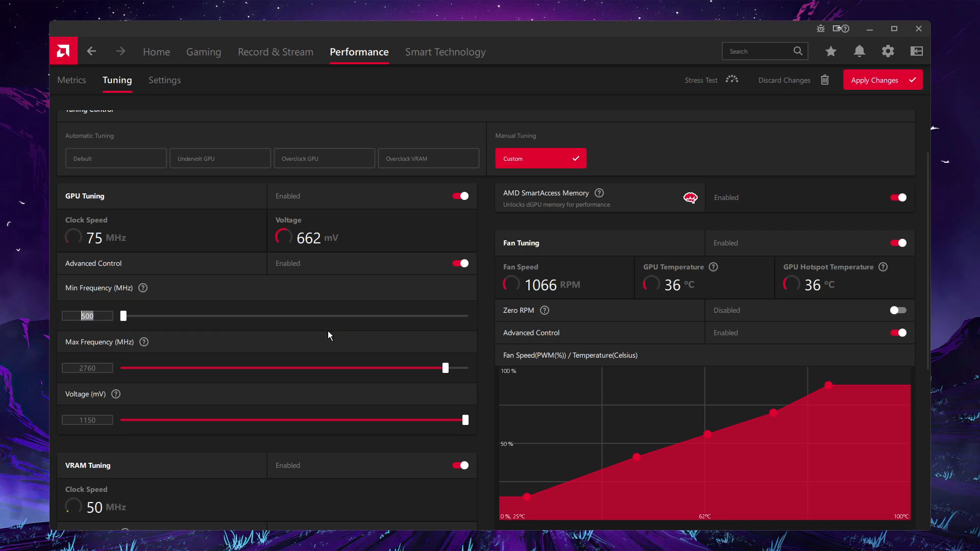
type("2")
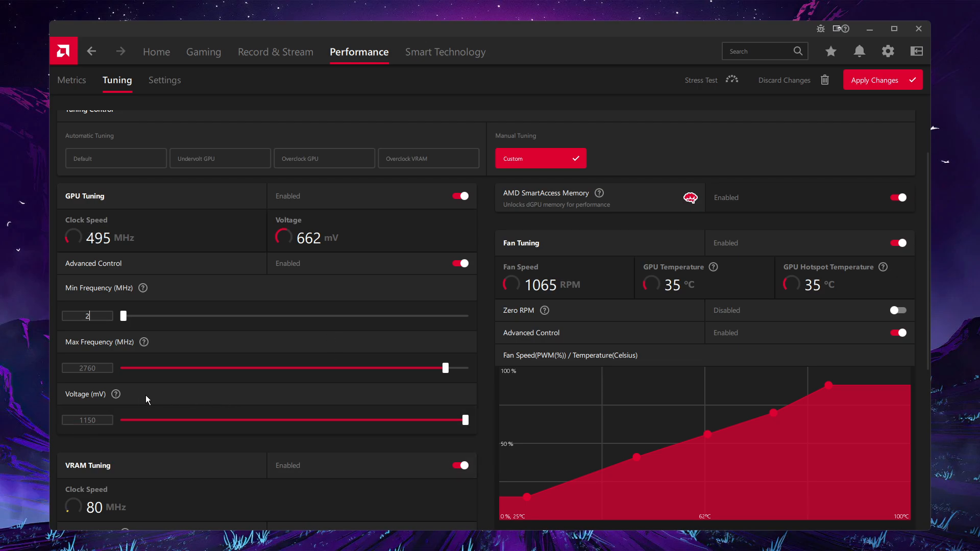
left_click(77, 370)
left_click_drag(77, 373, 157, 367)
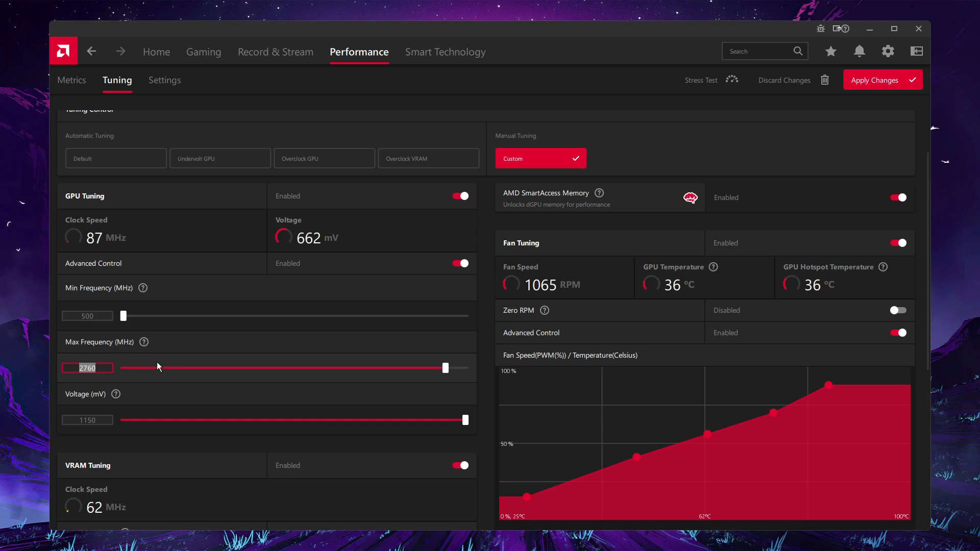
left_click_drag(106, 317, 54, 318)
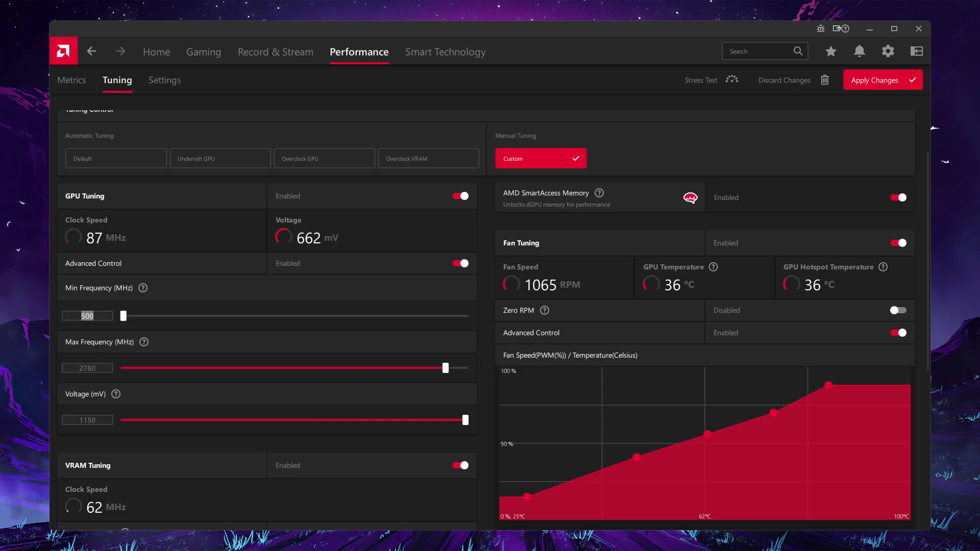
type("267")
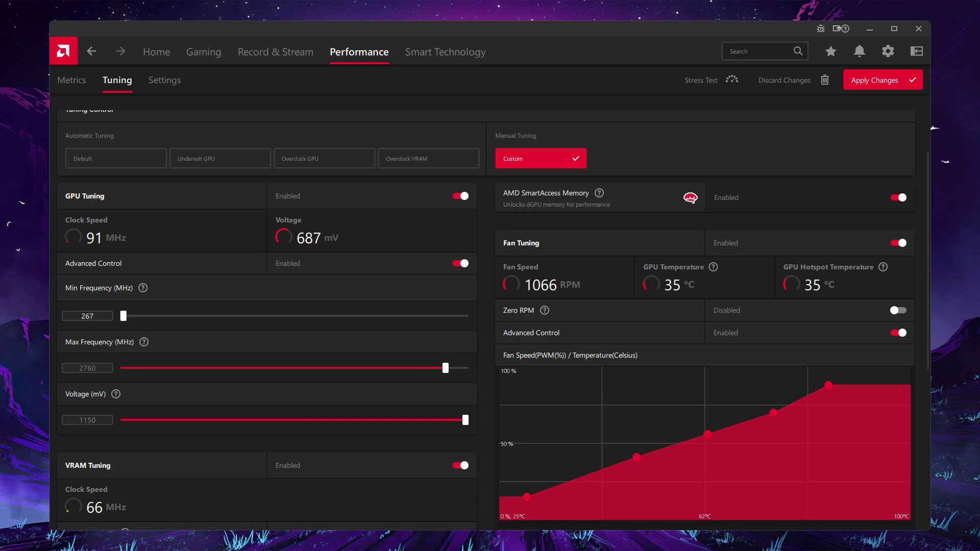
key("BackSpace")
type("60")
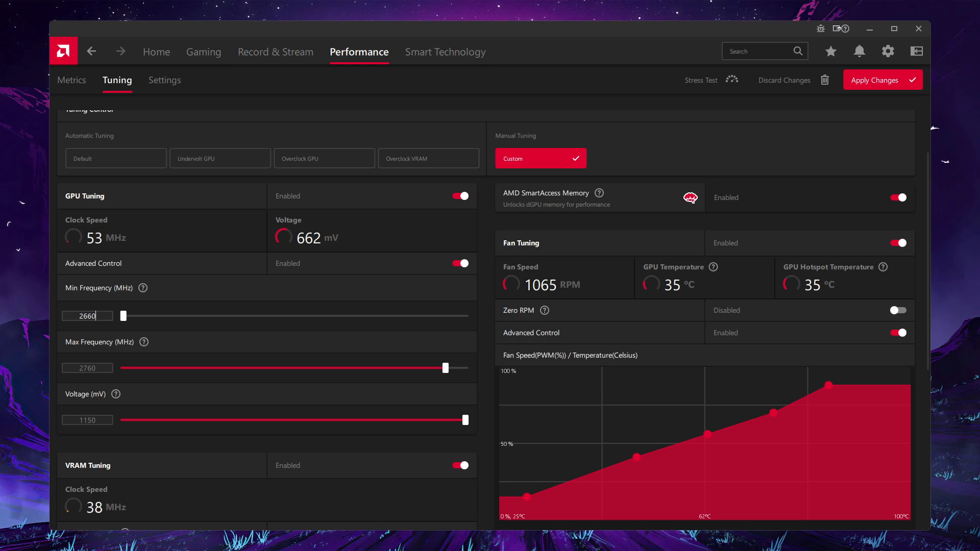
key("Return")
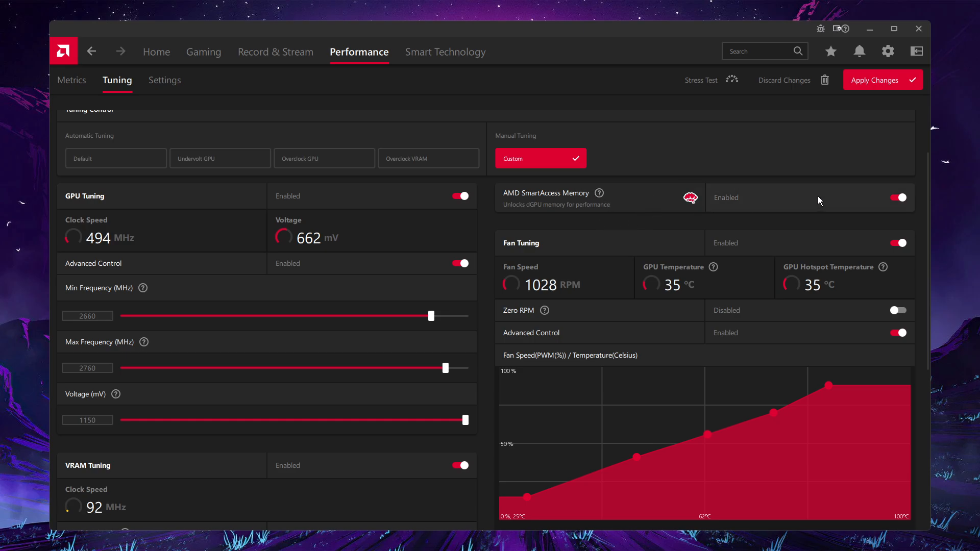
- Apply the GPU minimum and maximum frequency changes
mouse_move(601, 199)
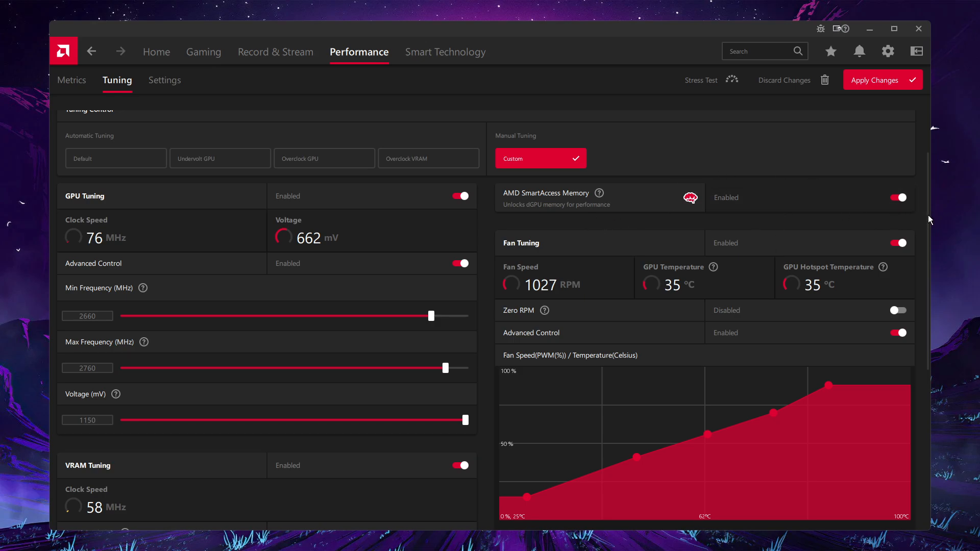
left_click_drag(928, 216, 917, 137)
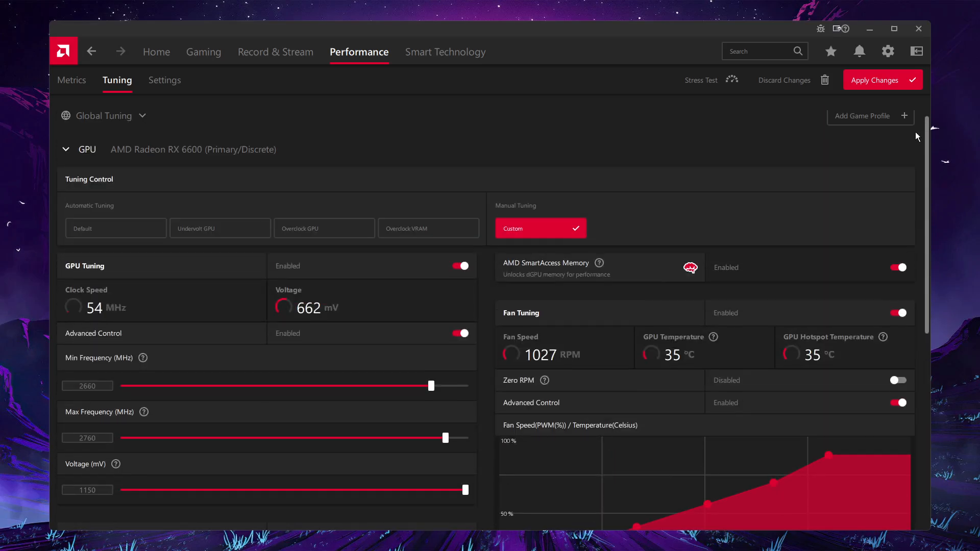
left_click(872, 80)
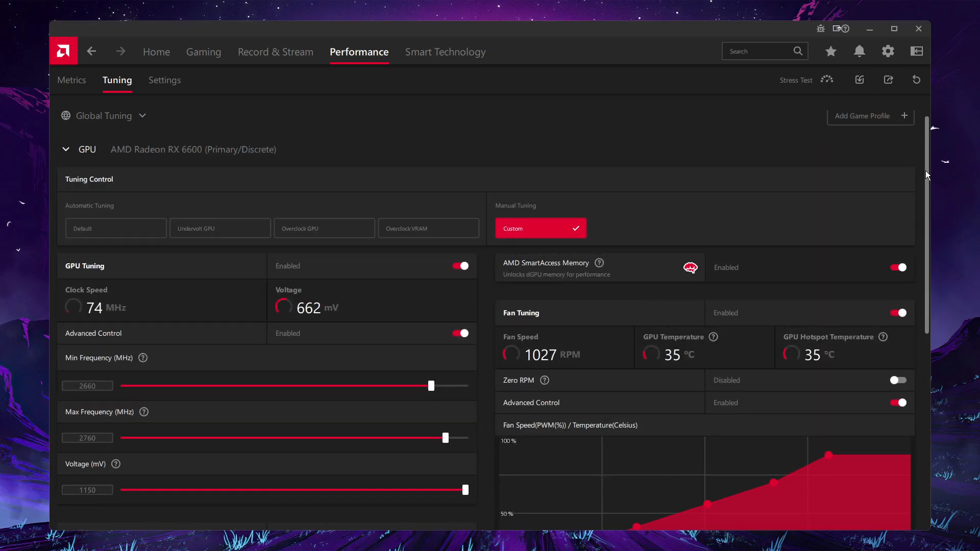
- Review the applied GPU, VRAM, fan curve and power limit tuning settings
scroll(841, 221, "down", 3)
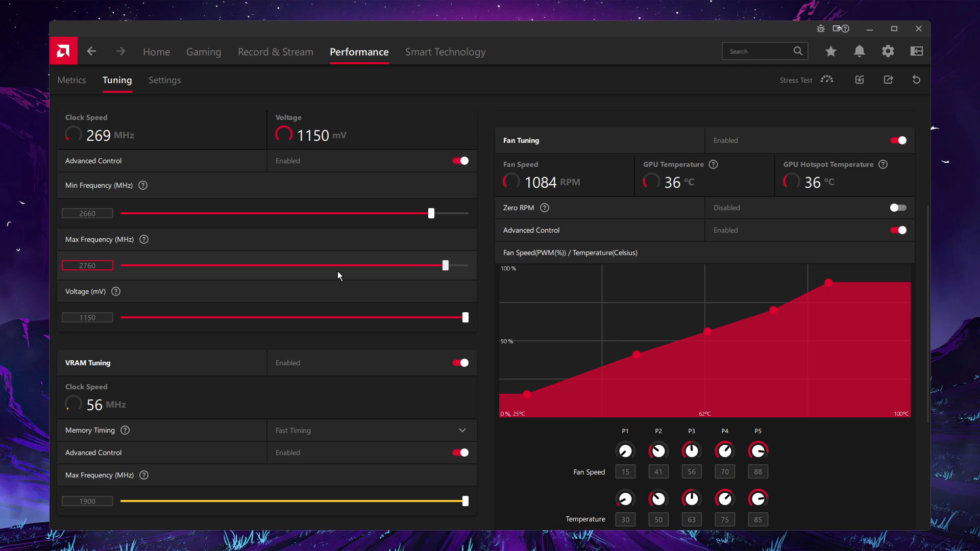
scroll(437, 156, "down", 1)
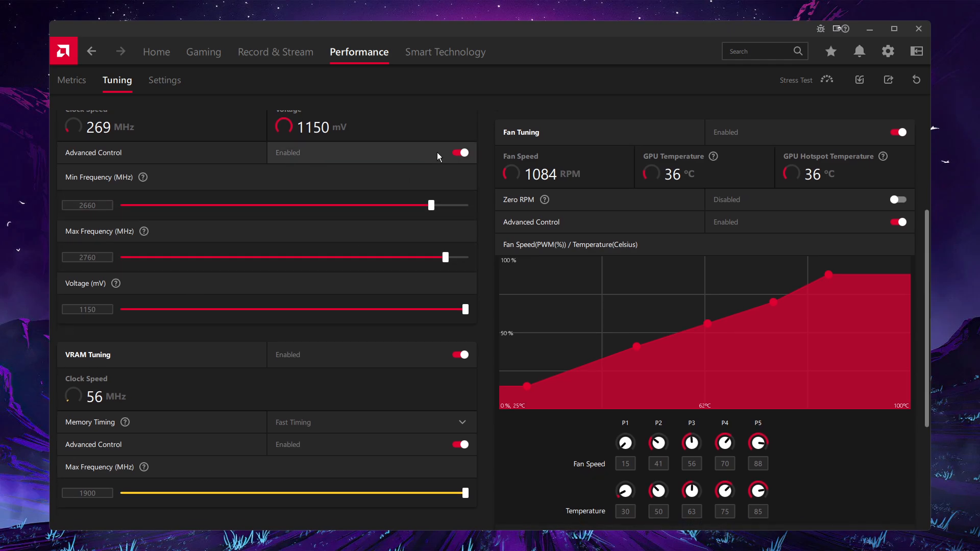
left_click_drag(925, 213, 936, 387)
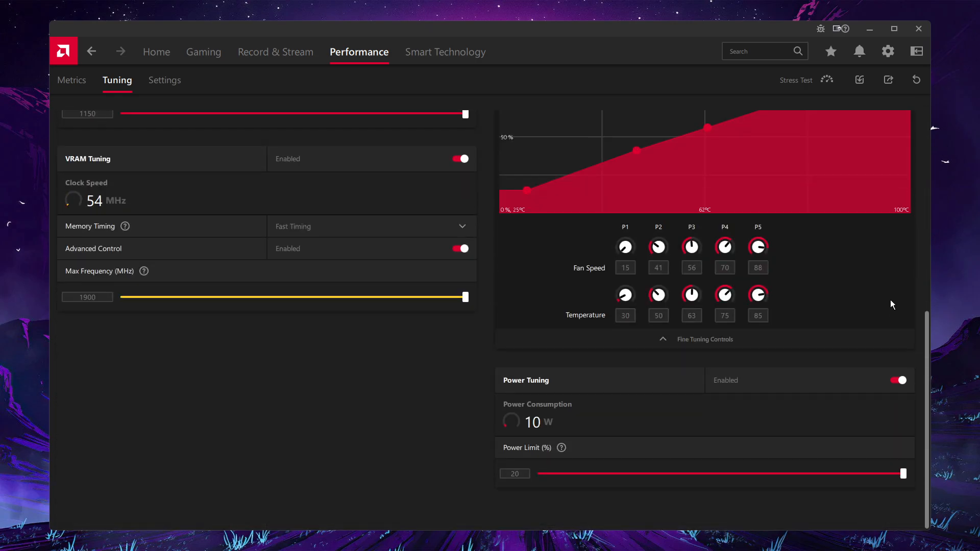
scroll(892, 304, "up", 6)
scroll(892, 154, "down", 1)
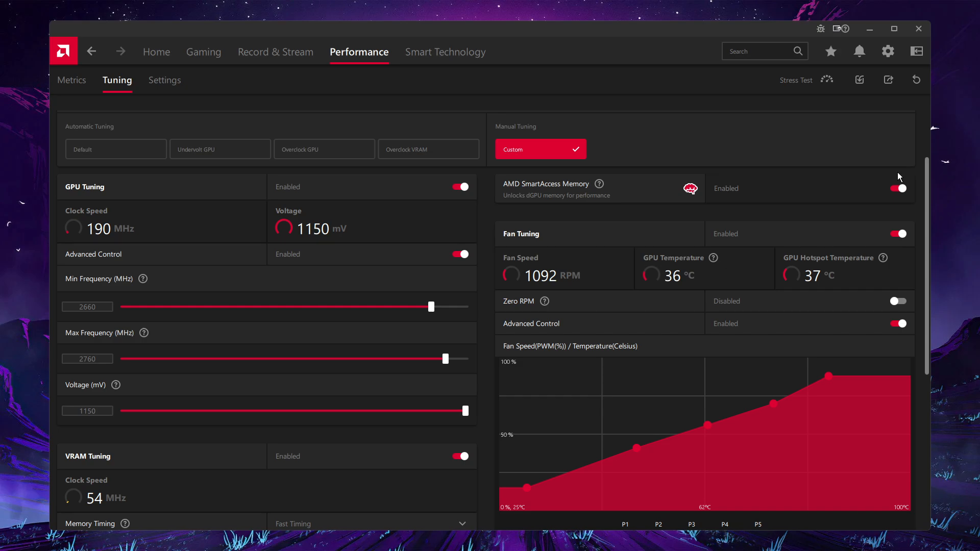